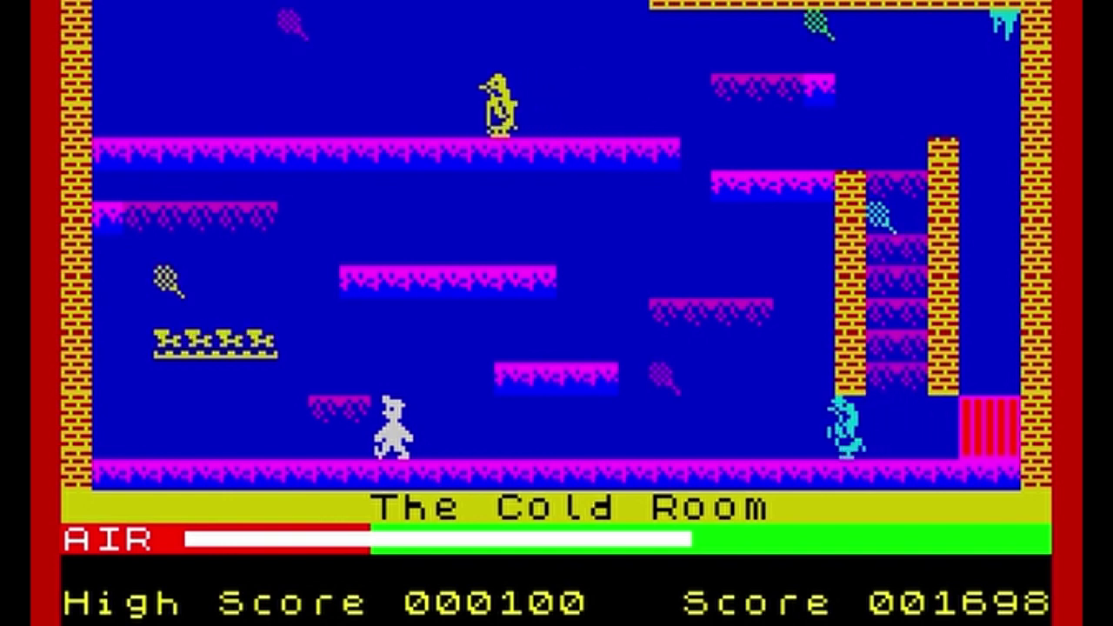
pyautogui.press('Left')
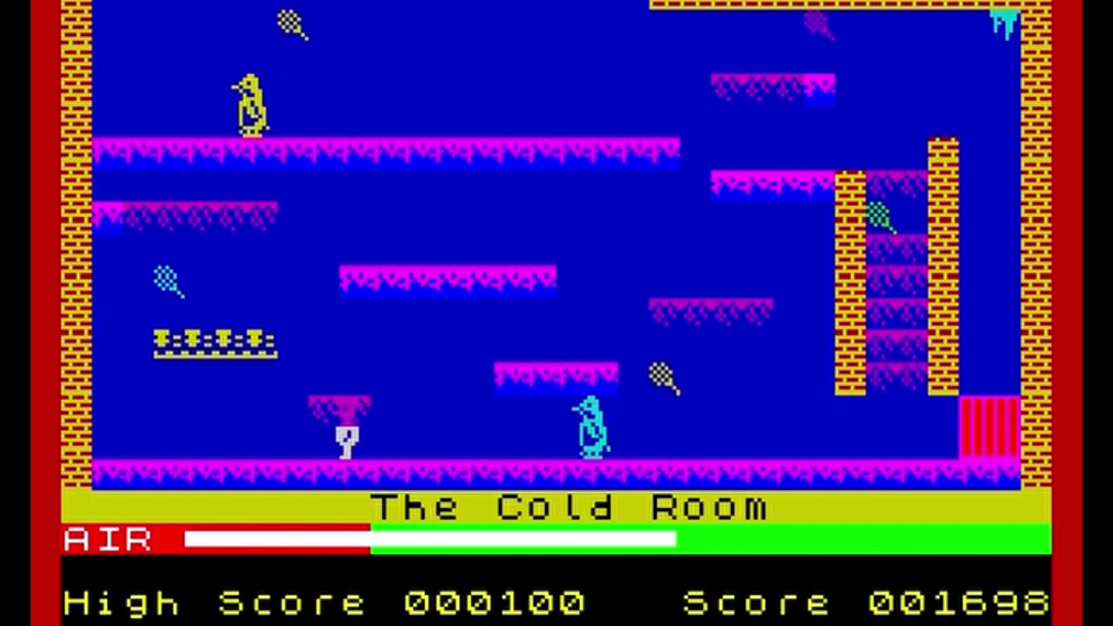
pyautogui.press('Right')
pyautogui.press('space')
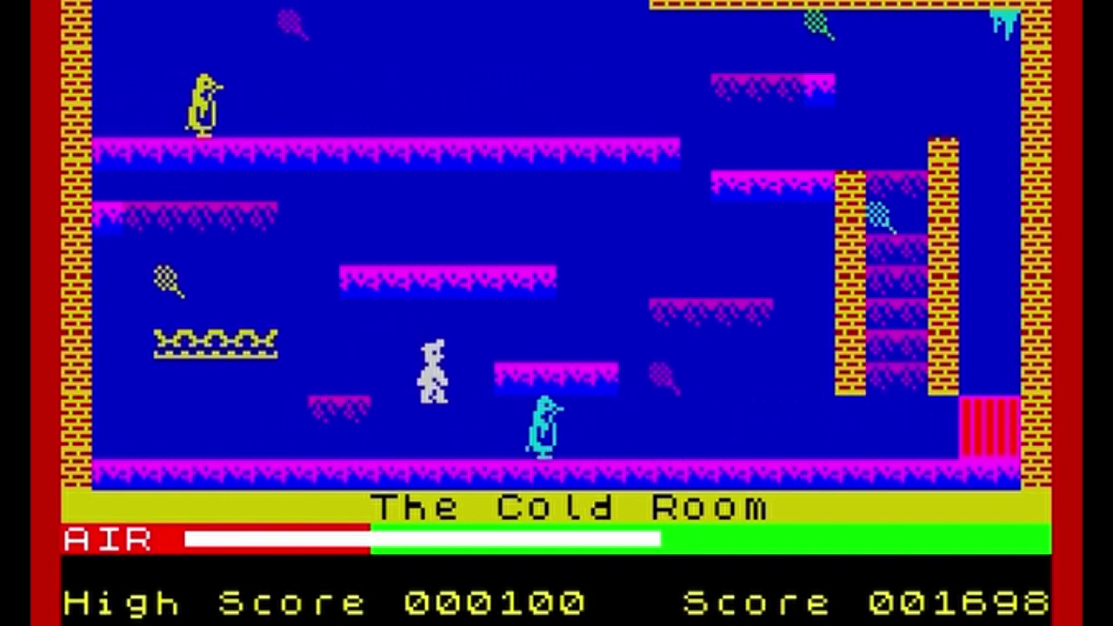
pyautogui.press('Left')
pyautogui.press('space')
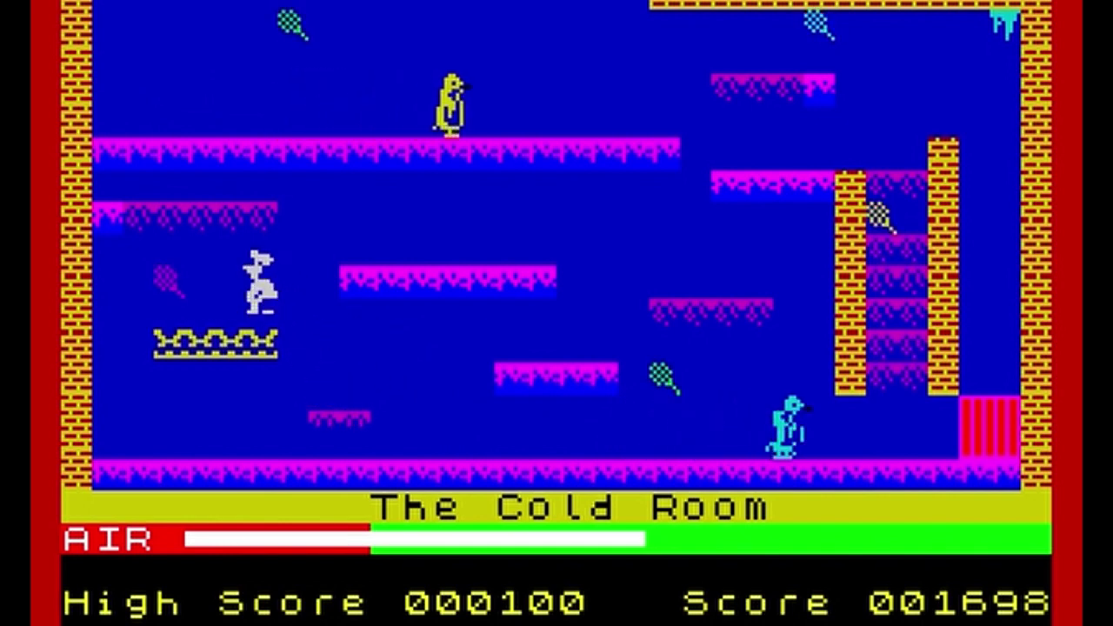
pyautogui.press('Right')
pyautogui.press('space')
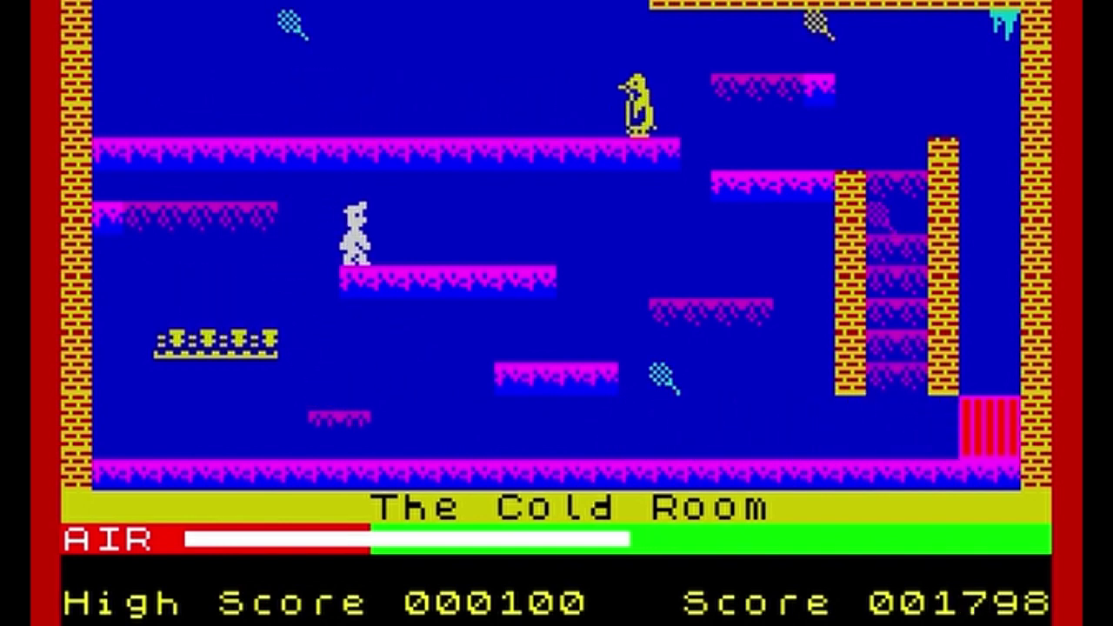
pyautogui.press('Right')
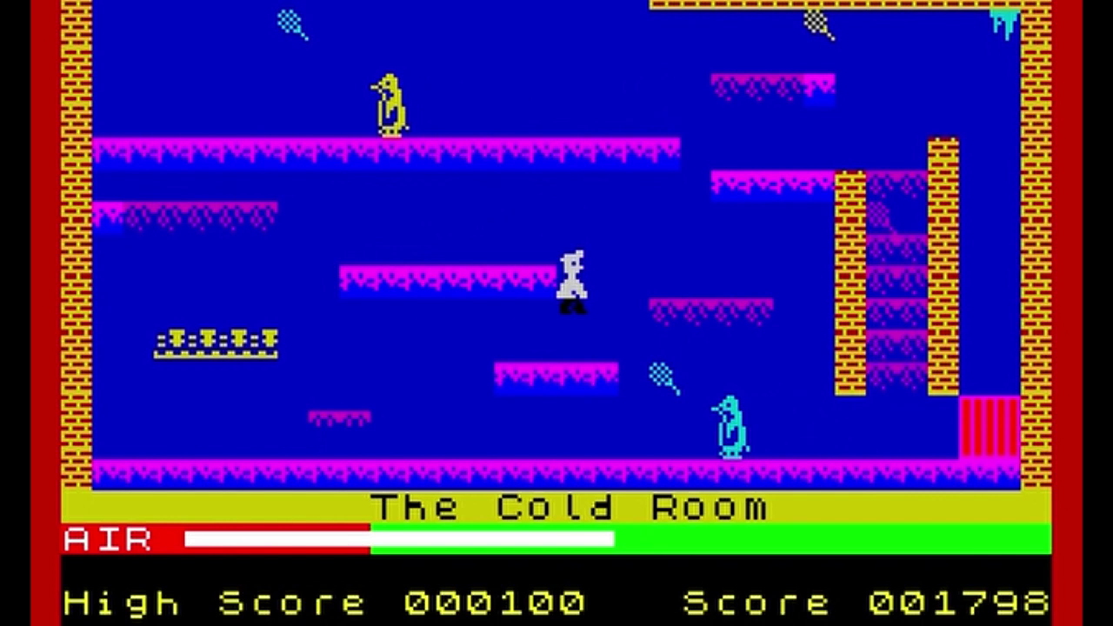
pyautogui.press('Right')
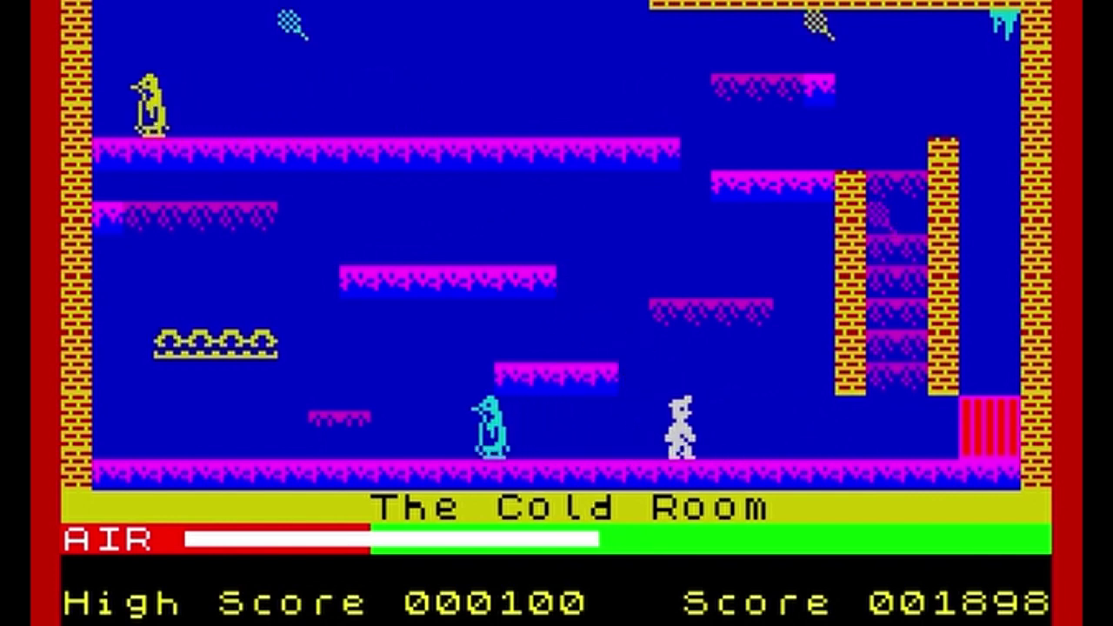
pyautogui.press('Right')
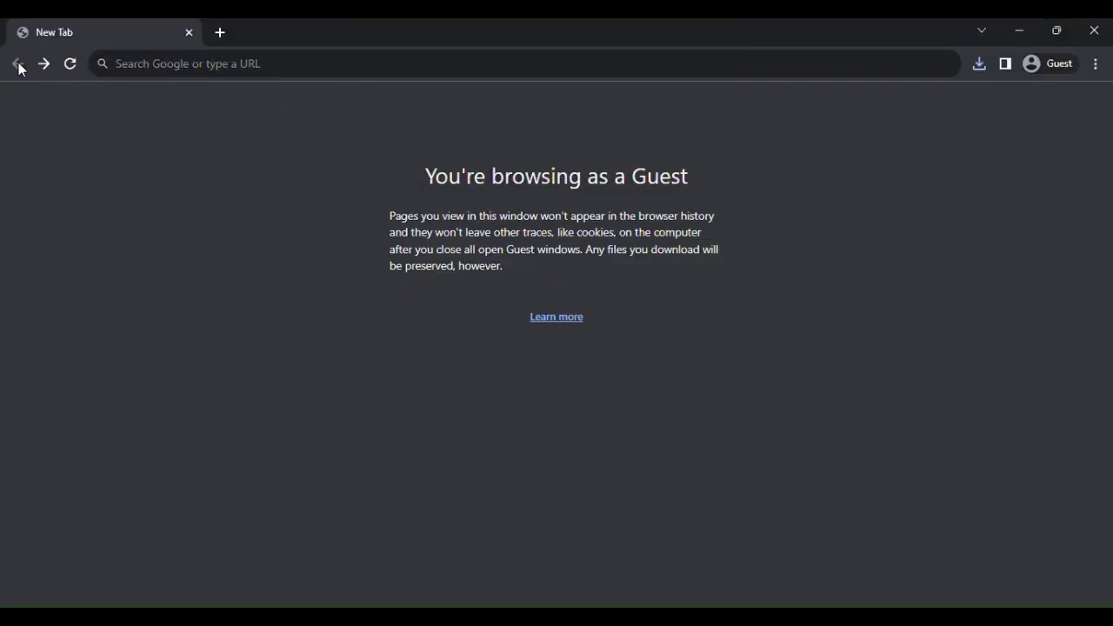
# Search Google for "speccy emulator" and open the Portable Sinclair ZX Spectrum and Sam Coupe Emulator result
pyautogui.click(223, 75)
pyautogui.write('speccy')
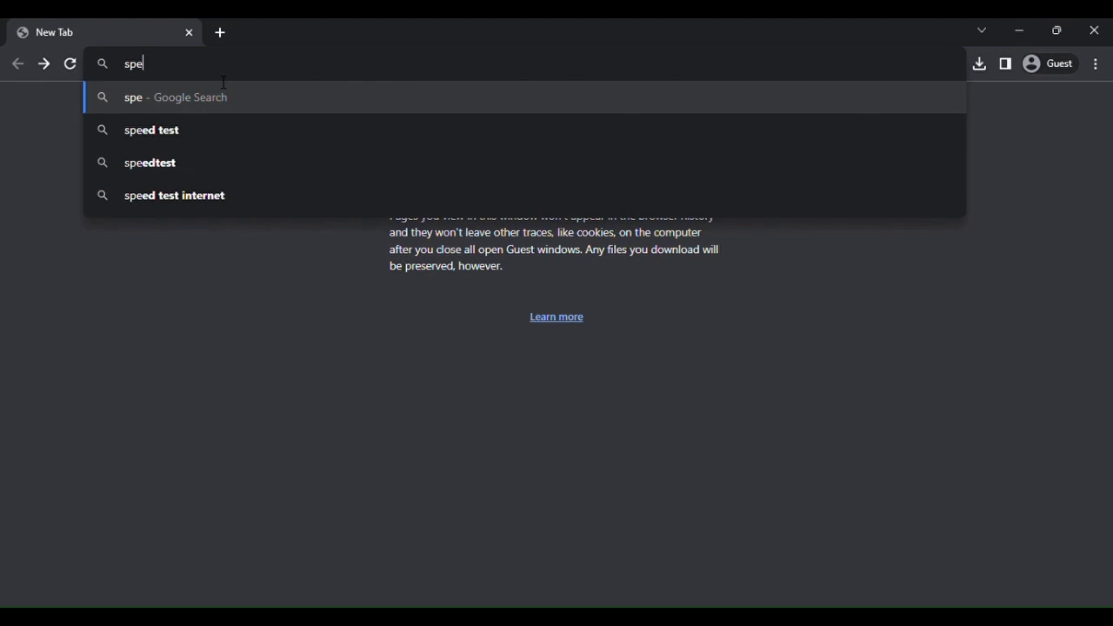
pyautogui.write(' emulator')
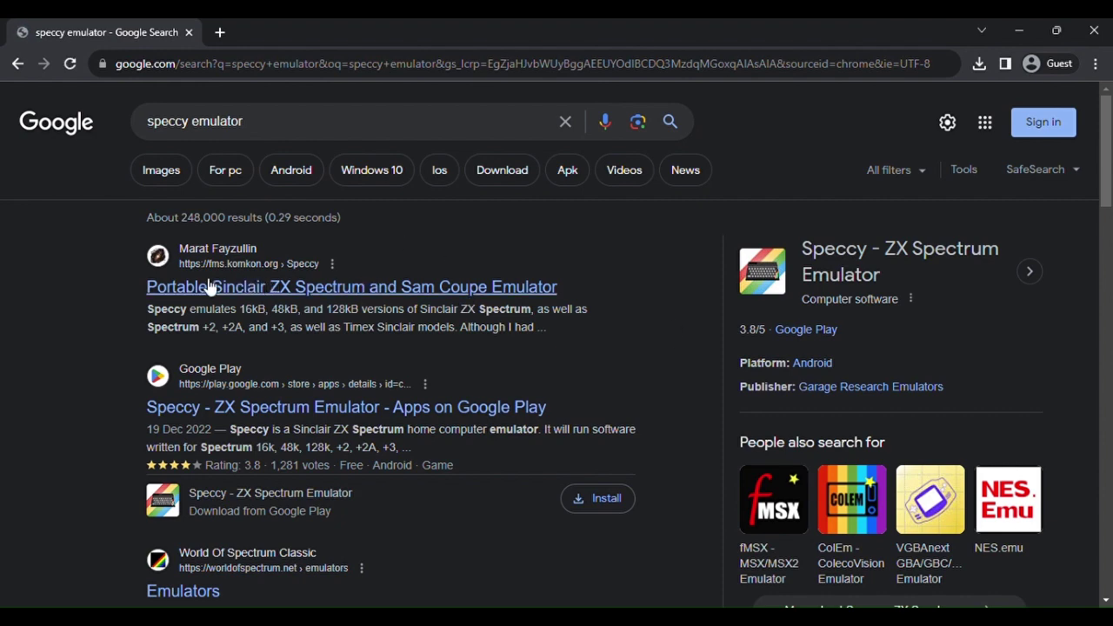
pyautogui.click(449, 288)
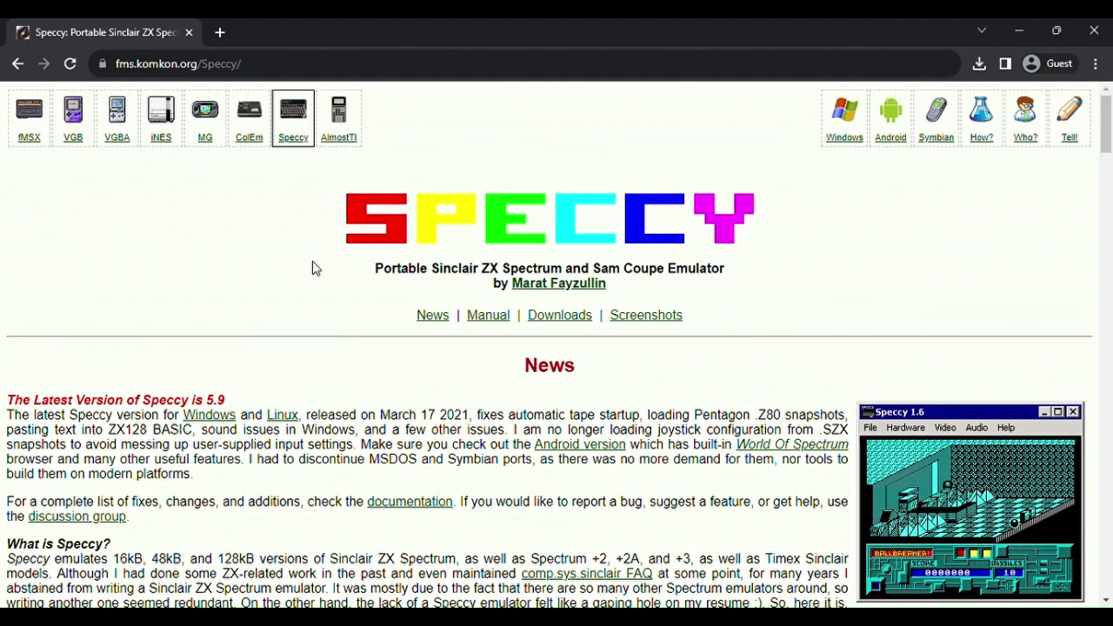
# Review the emulator's subtitle, the News section and the "What is Speccy?" description on the Speccy home page
pyautogui.moveTo(316, 267); pyautogui.dragTo(612, 289)
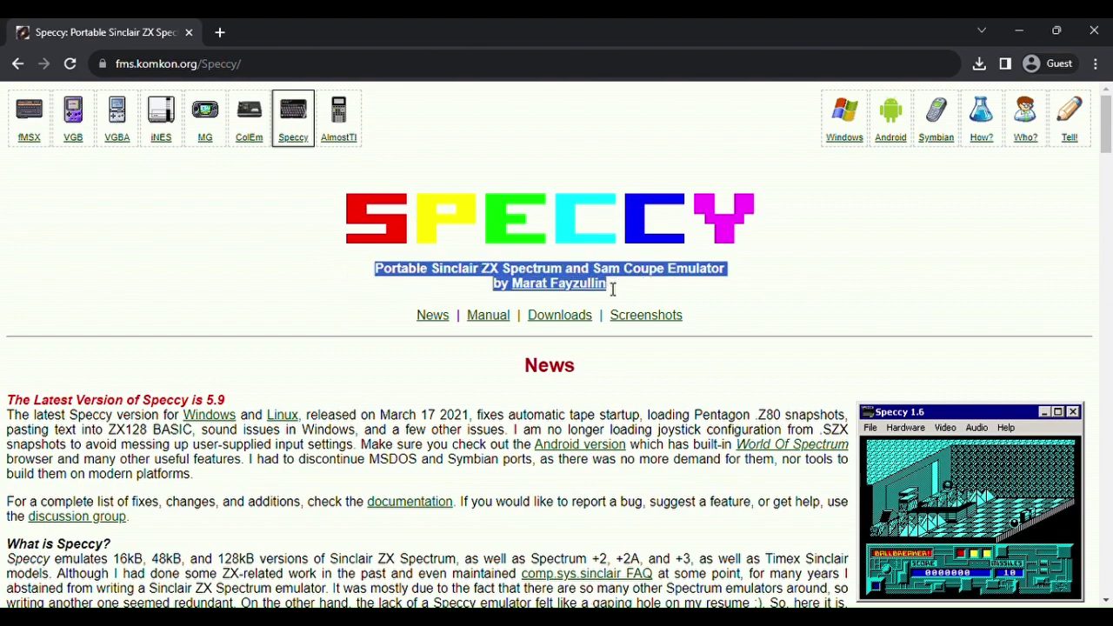
pyautogui.click(413, 383)
pyautogui.scroll(-5, 413, 384)
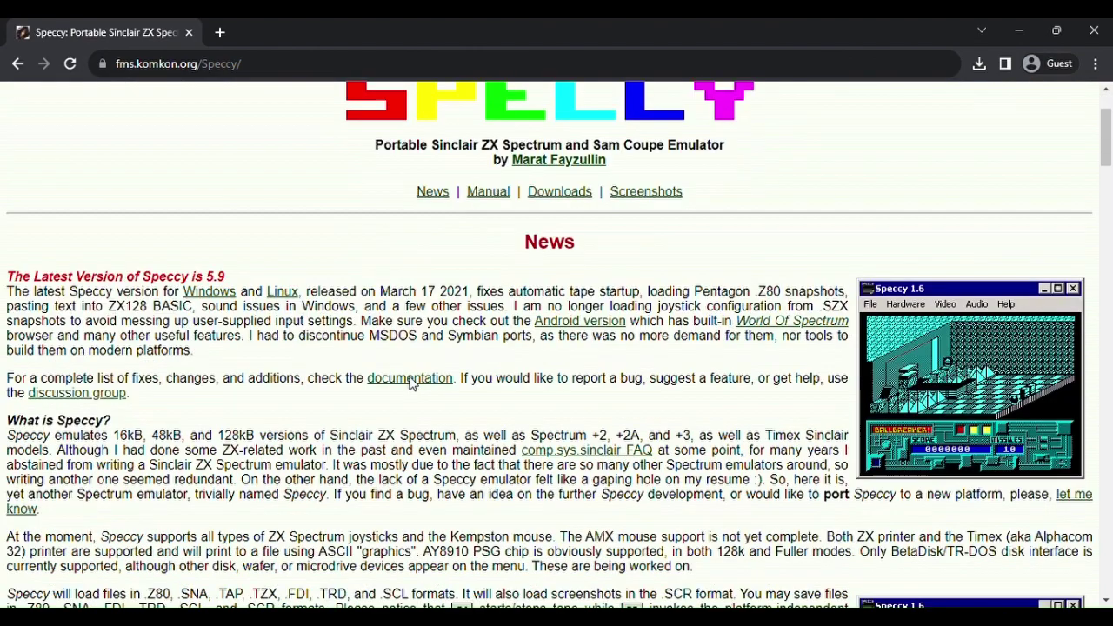
pyautogui.scroll(-1, 413, 384)
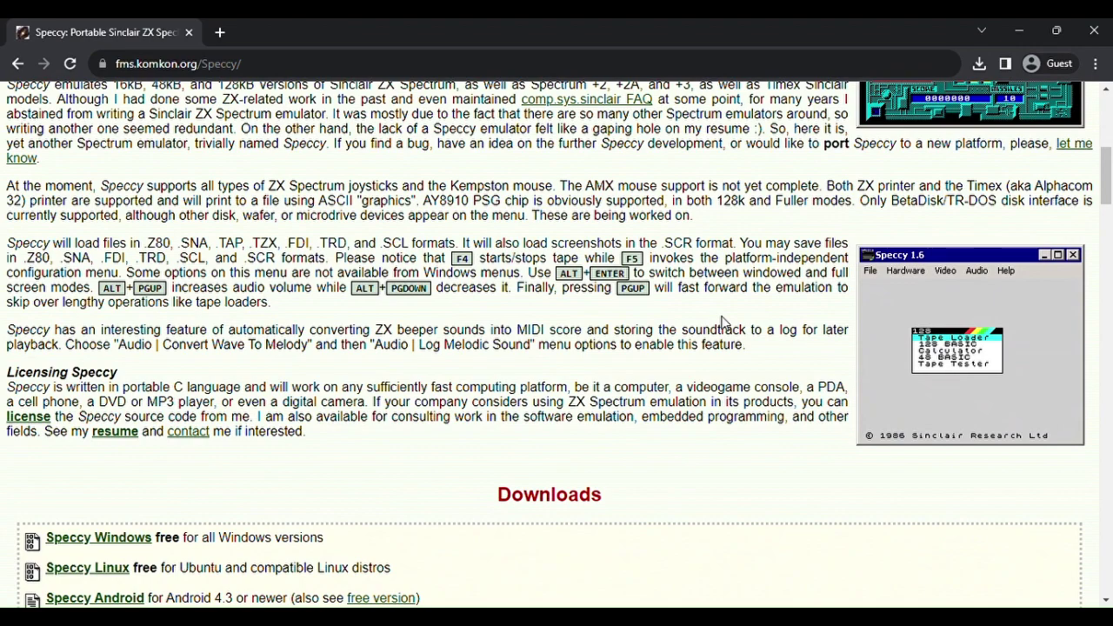
pyautogui.scroll(3, 909, 376)
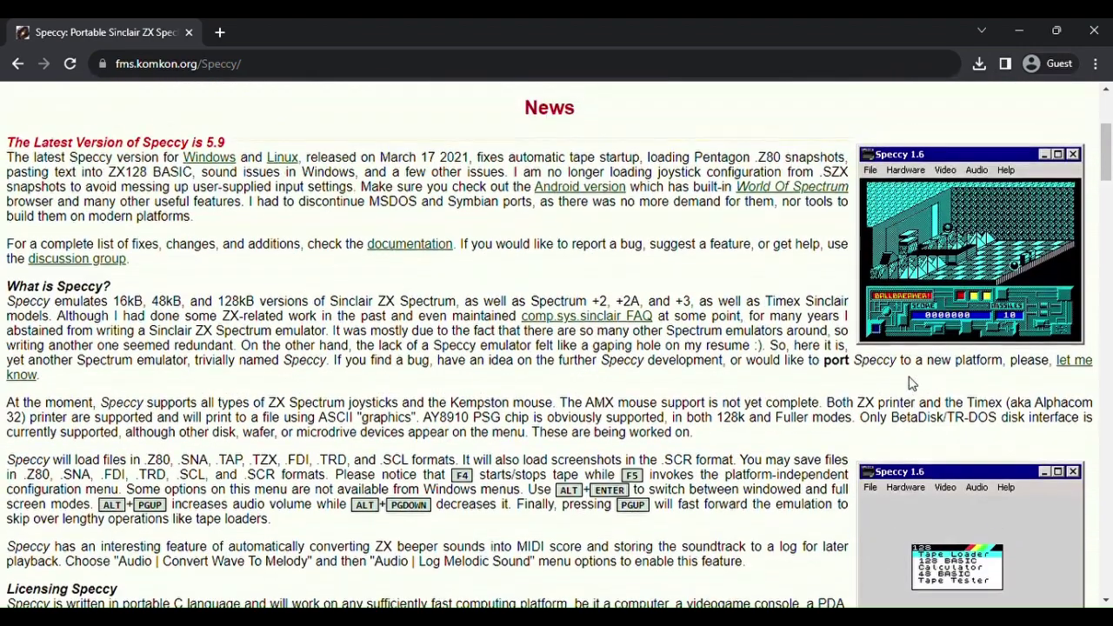
# Download the free Speccy Windows version from the page's Downloads section and save the file
pyautogui.scroll(-4, 909, 378)
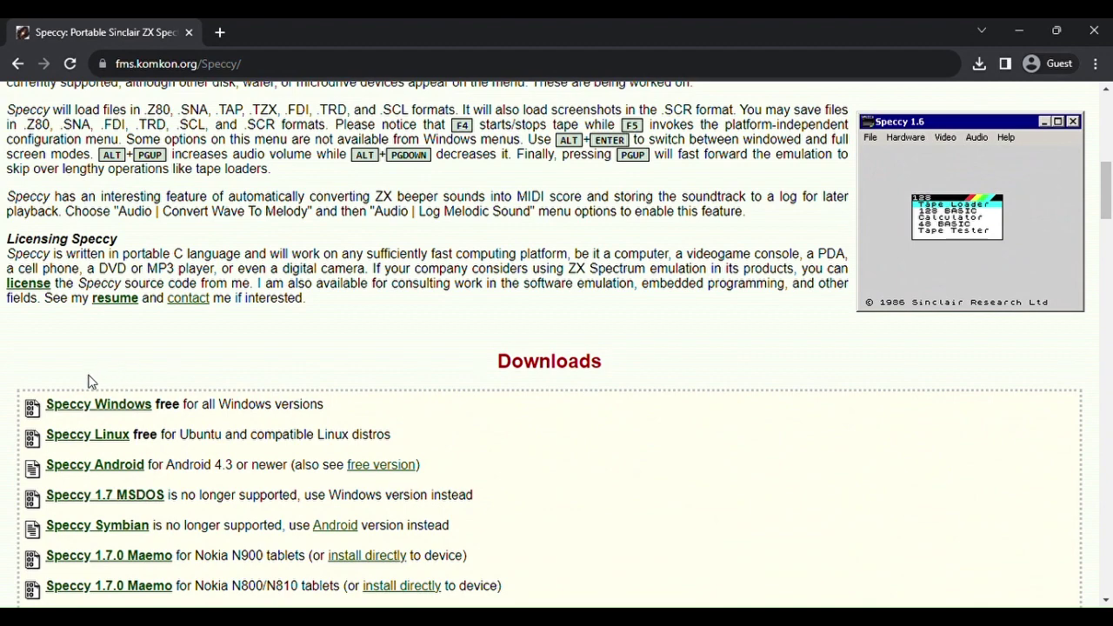
pyautogui.scroll(-1, 104, 452)
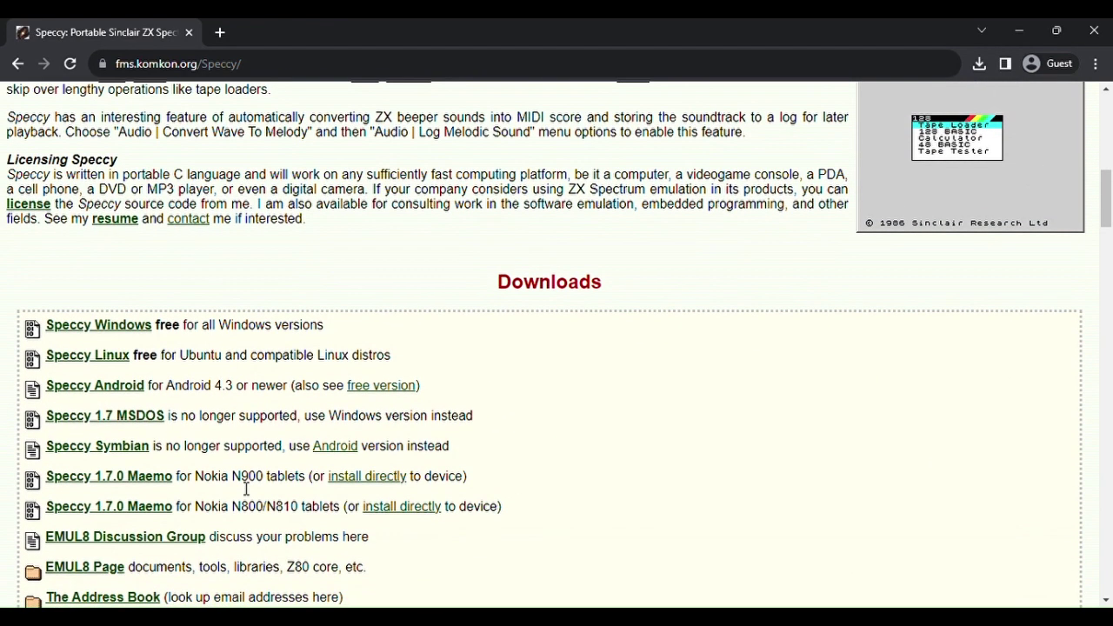
pyautogui.scroll(-2, 247, 489)
pyautogui.scroll(1, 244, 489)
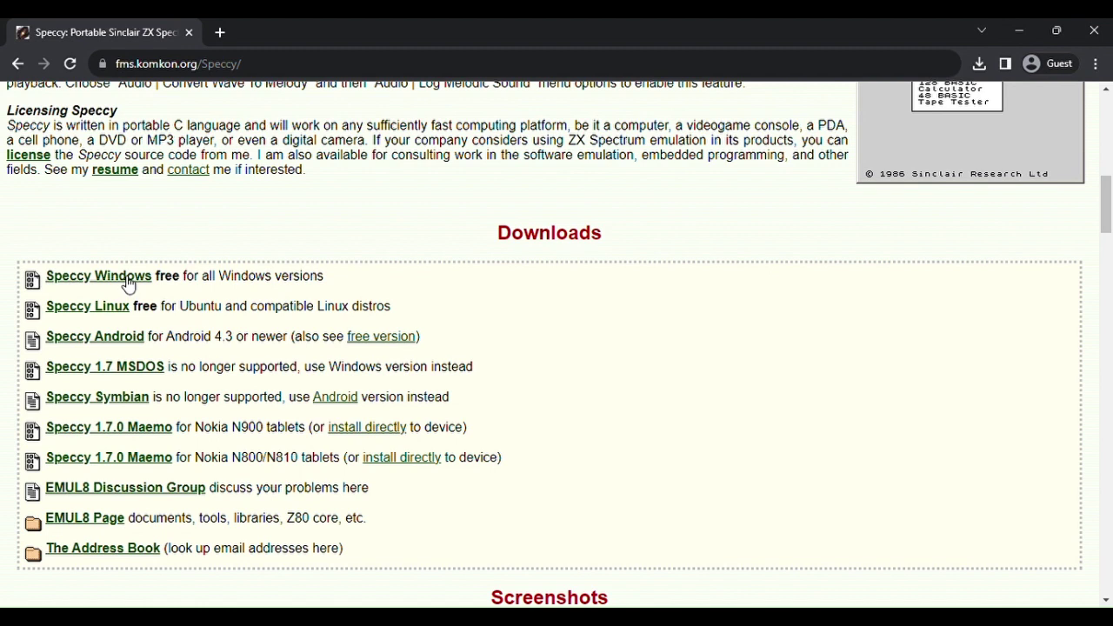
pyautogui.click(125, 281)
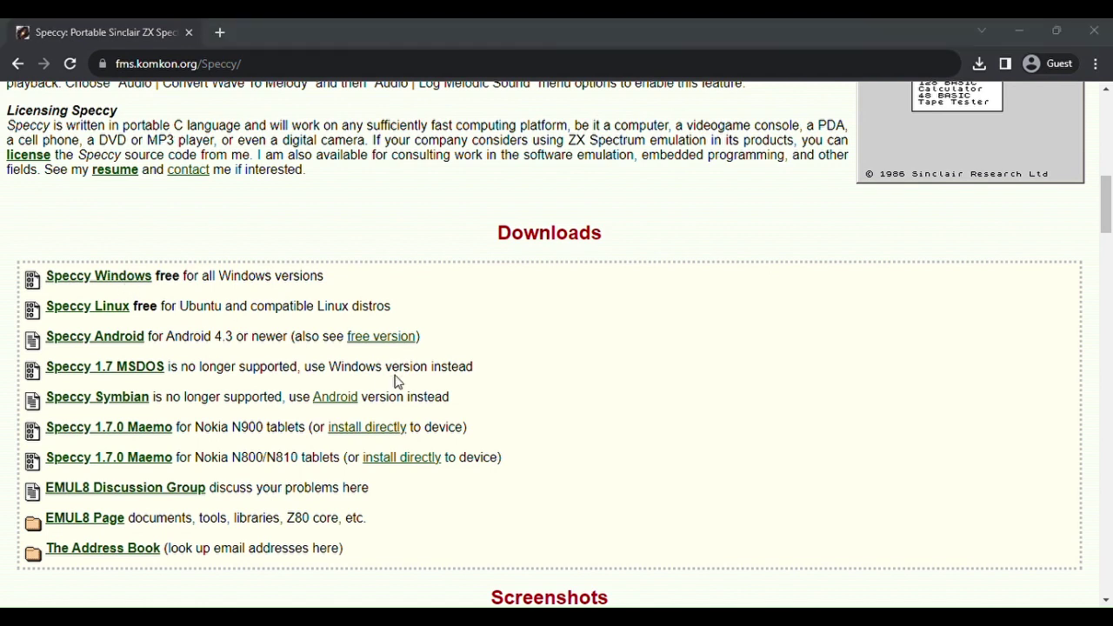
pyautogui.press('Return')
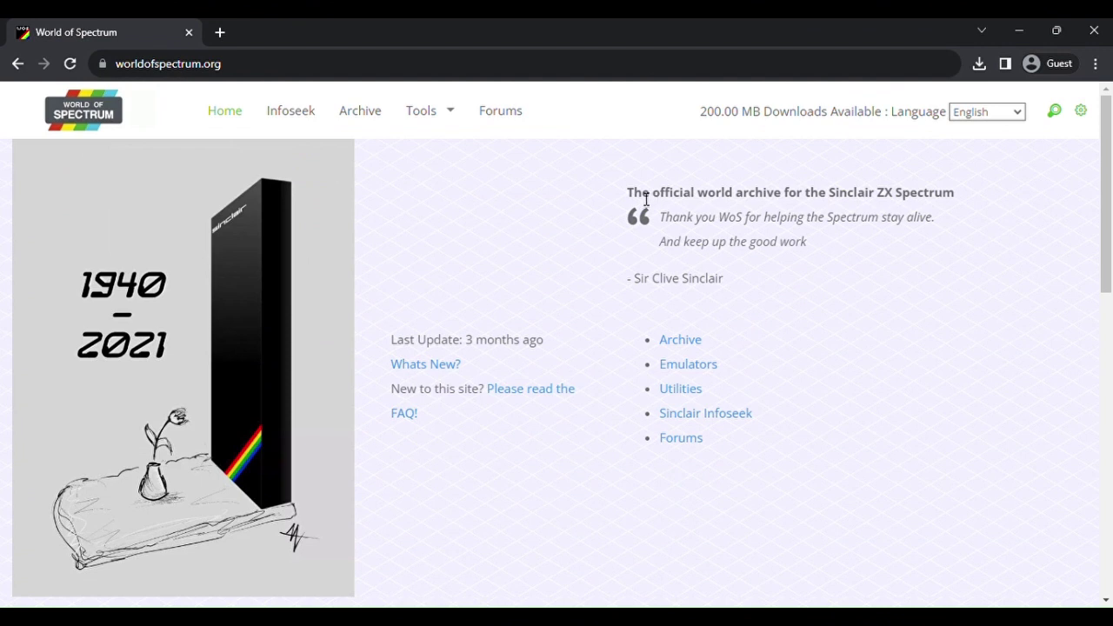
# Look over the World of Spectrum home page, including its archive introduction and the Latest Updates games
pyautogui.moveTo(628, 198); pyautogui.dragTo(737, 290)
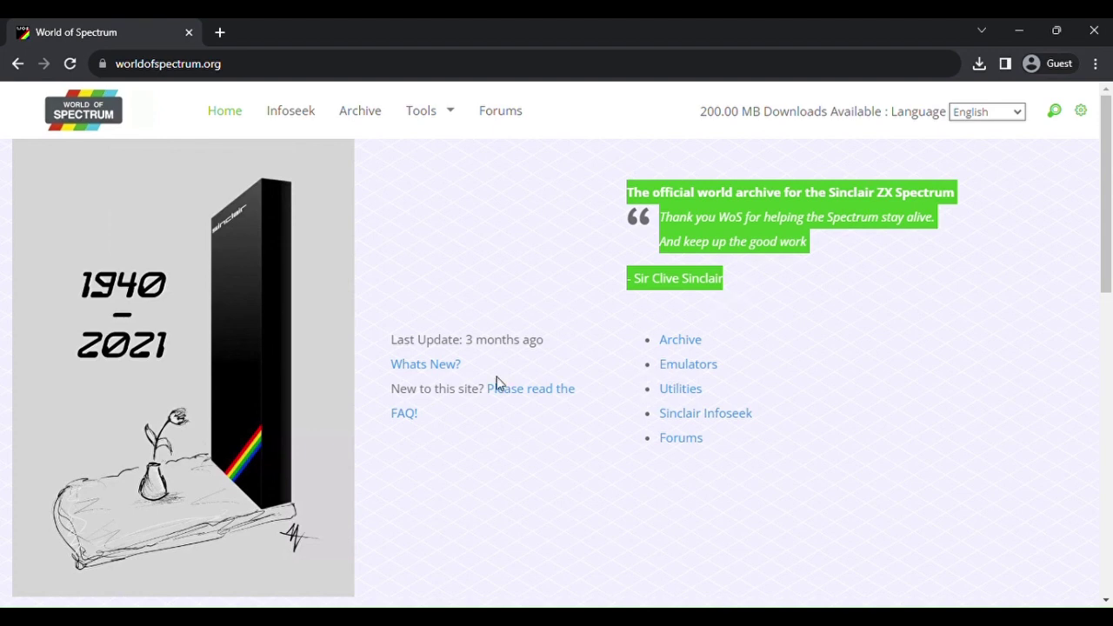
pyautogui.scroll(-12, 497, 384)
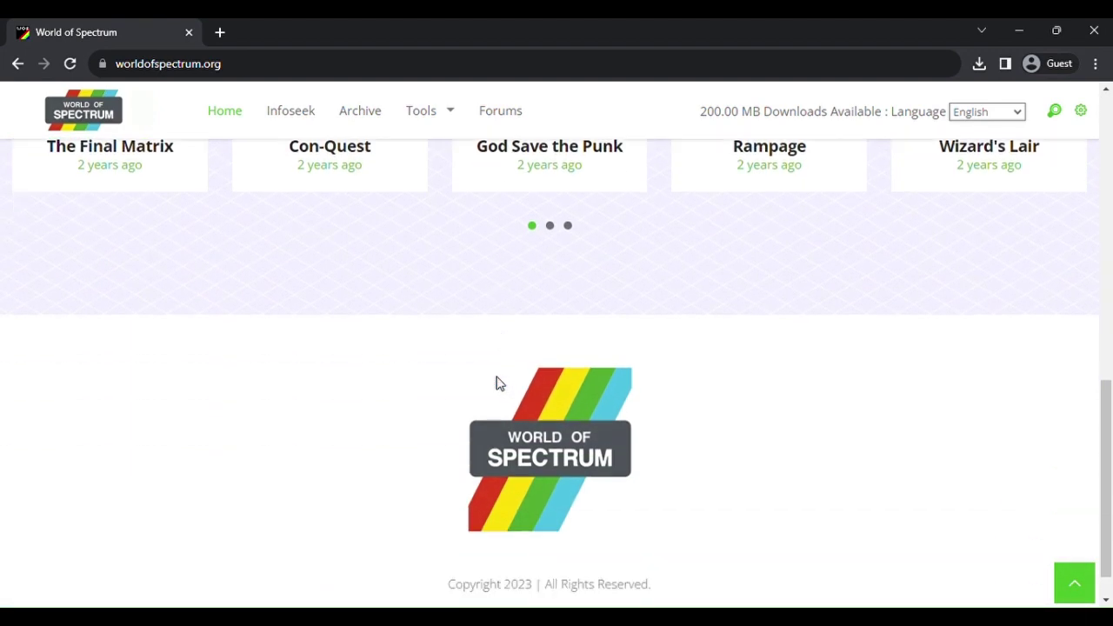
pyautogui.scroll(-1, 500, 384)
pyautogui.scroll(13, 606, 417)
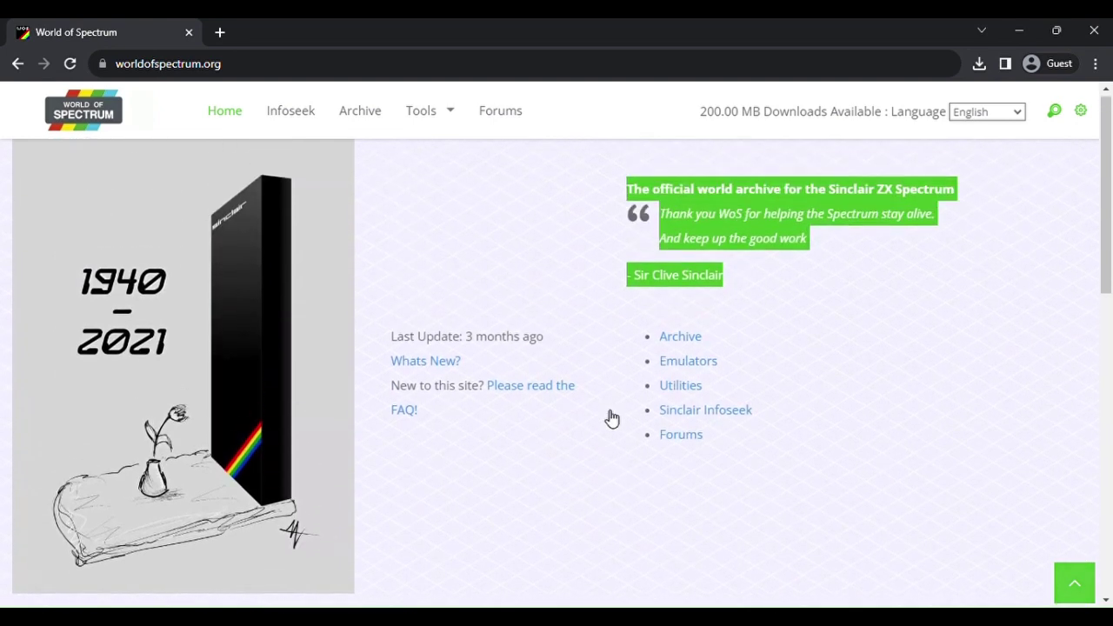
pyautogui.scroll(-3, 570, 294)
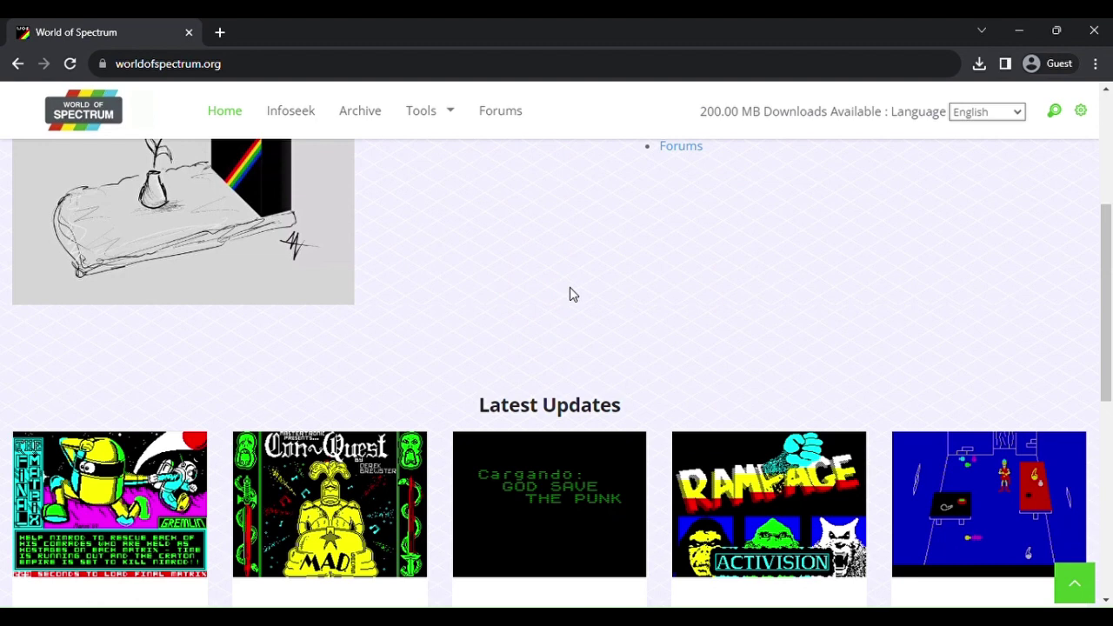
pyautogui.scroll(3, 570, 294)
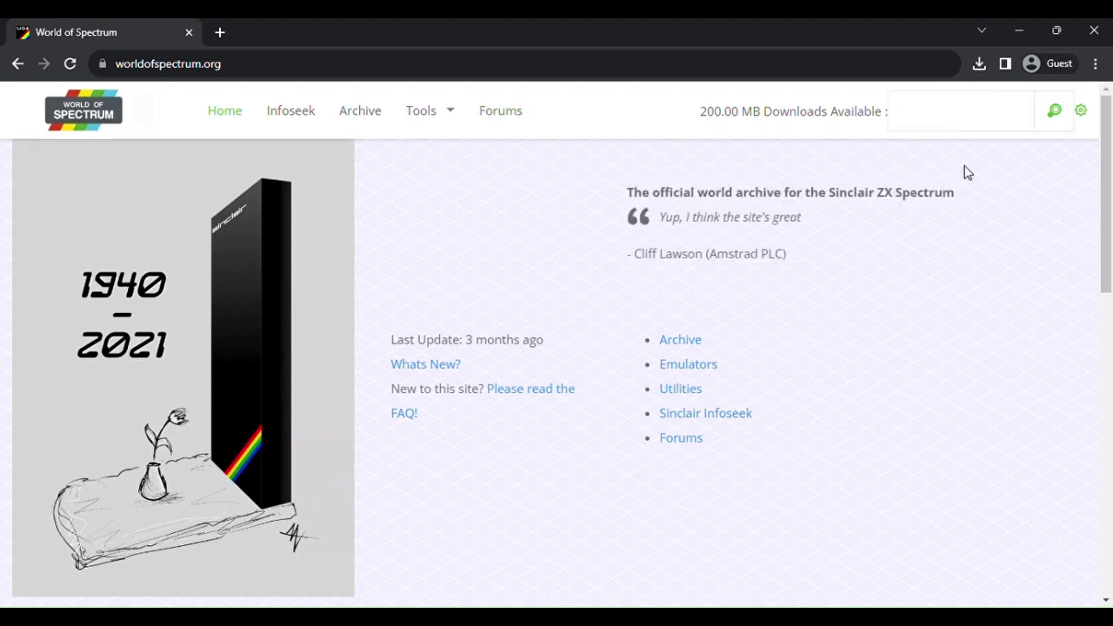
# Search World of Spectrum for "Manic miner" and expand the Software results
pyautogui.write('anic miner')
pyautogui.press('Return')
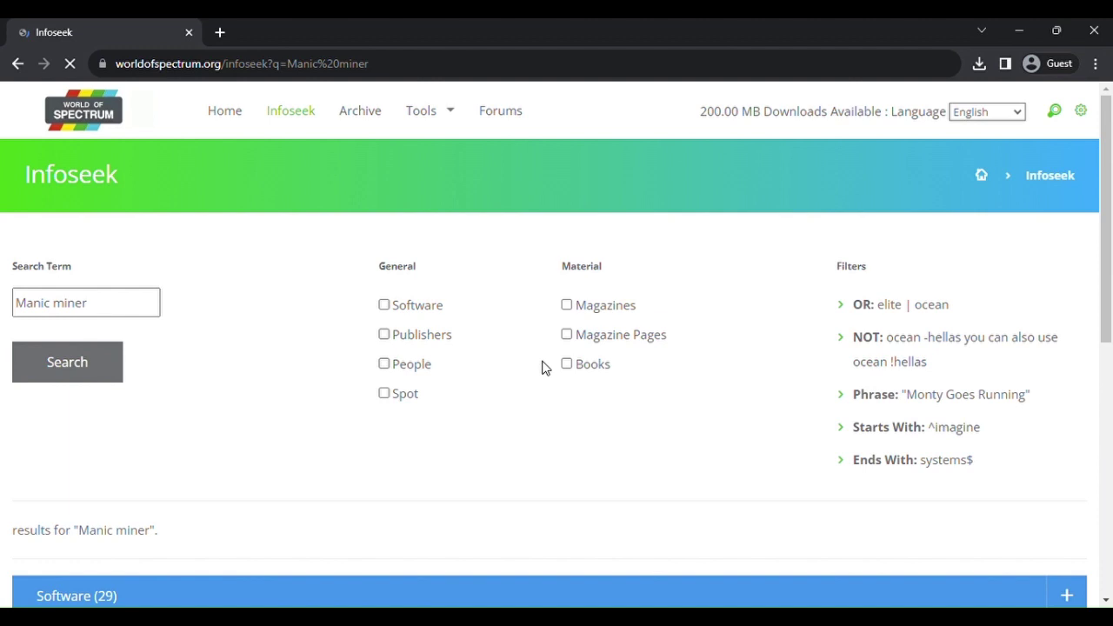
pyautogui.scroll(-4, 542, 365)
pyautogui.click(223, 264)
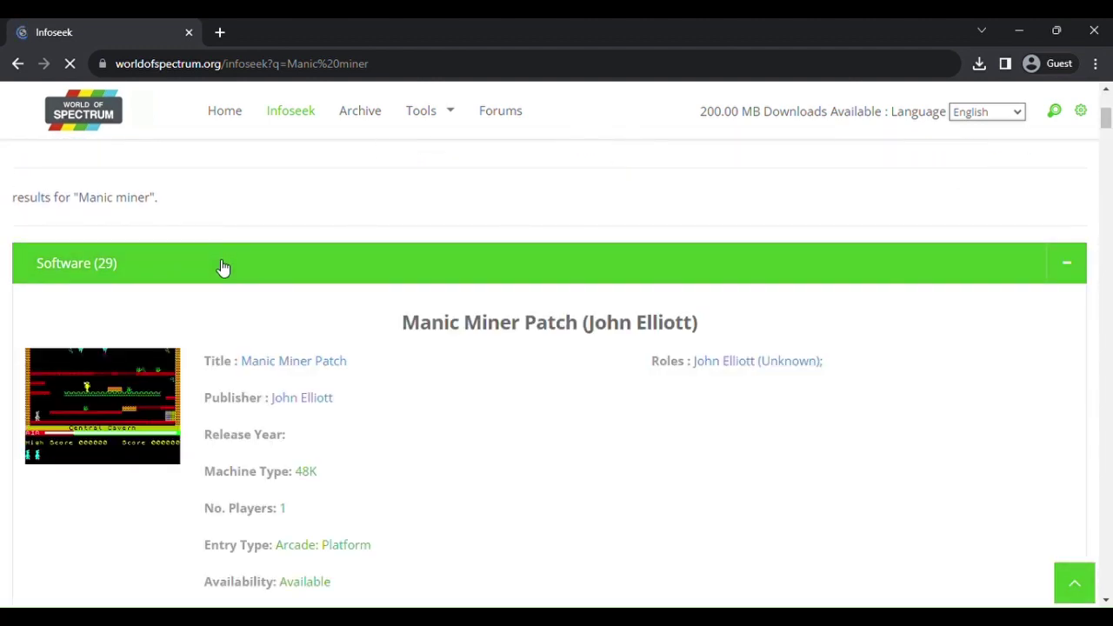
# Open the 1983 Manic Miner entry published by Bug-Byte Software Ltd from the software results
pyautogui.scroll(-4, 278, 340)
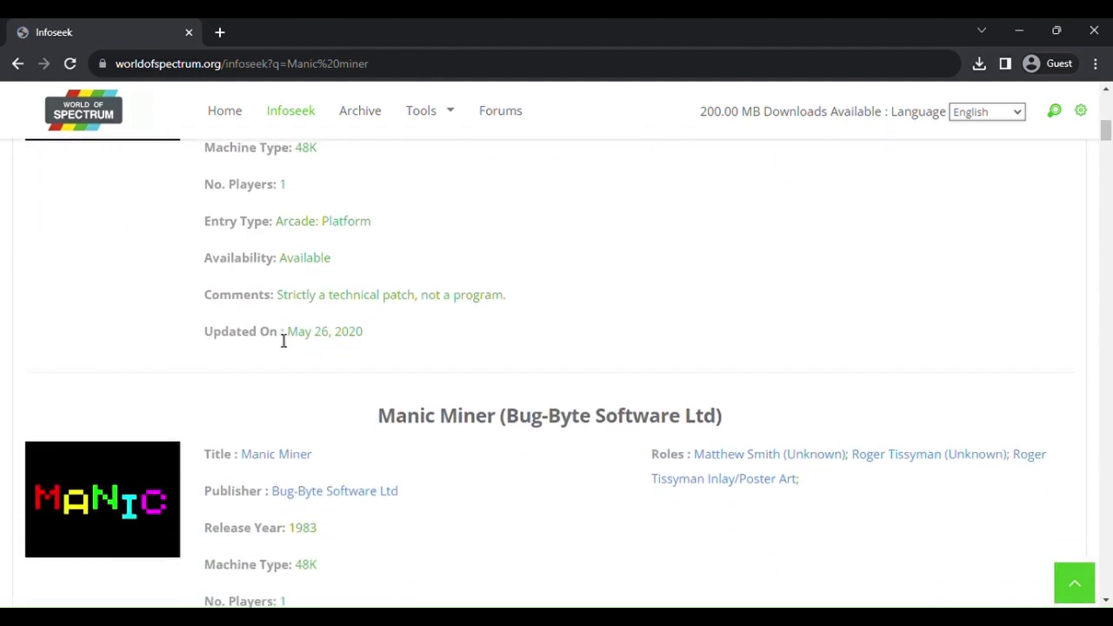
pyautogui.scroll(-1, 284, 340)
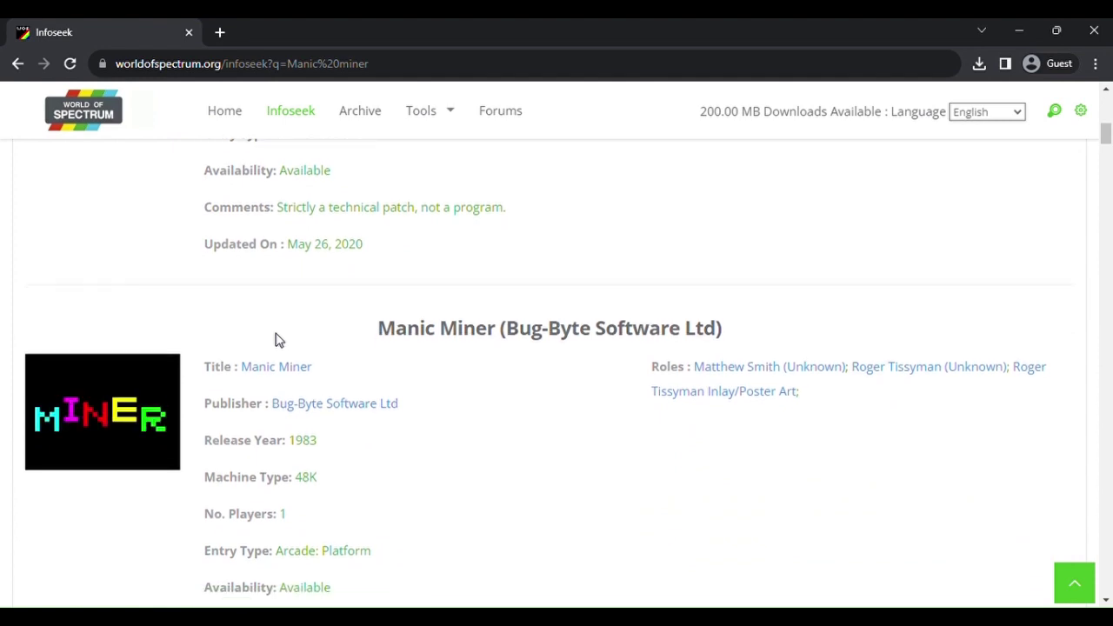
pyautogui.scroll(-3, 280, 341)
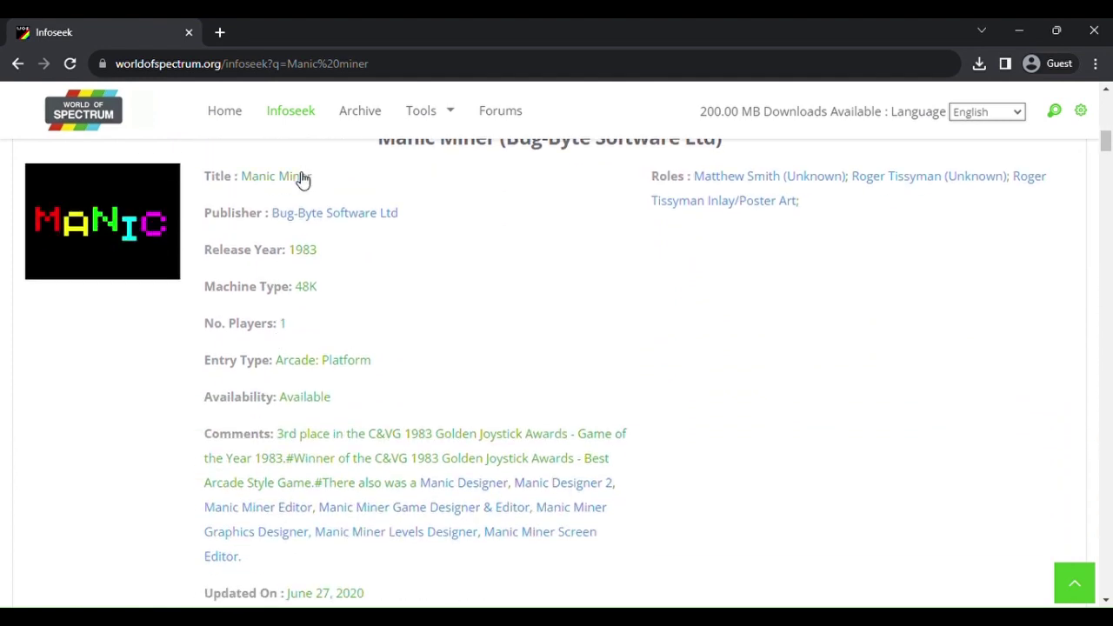
pyautogui.click(301, 178)
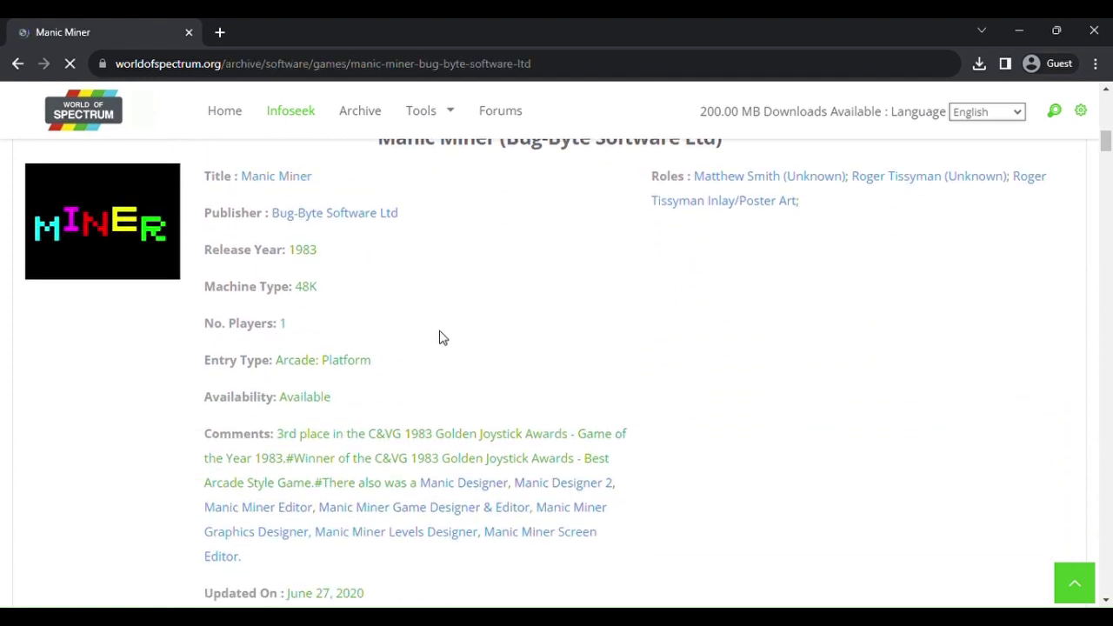
# Expand the game's Files section and download the Bug-Byte Software Ltd (non-TZX) TAP tape image
pyautogui.scroll(-10, 440, 337)
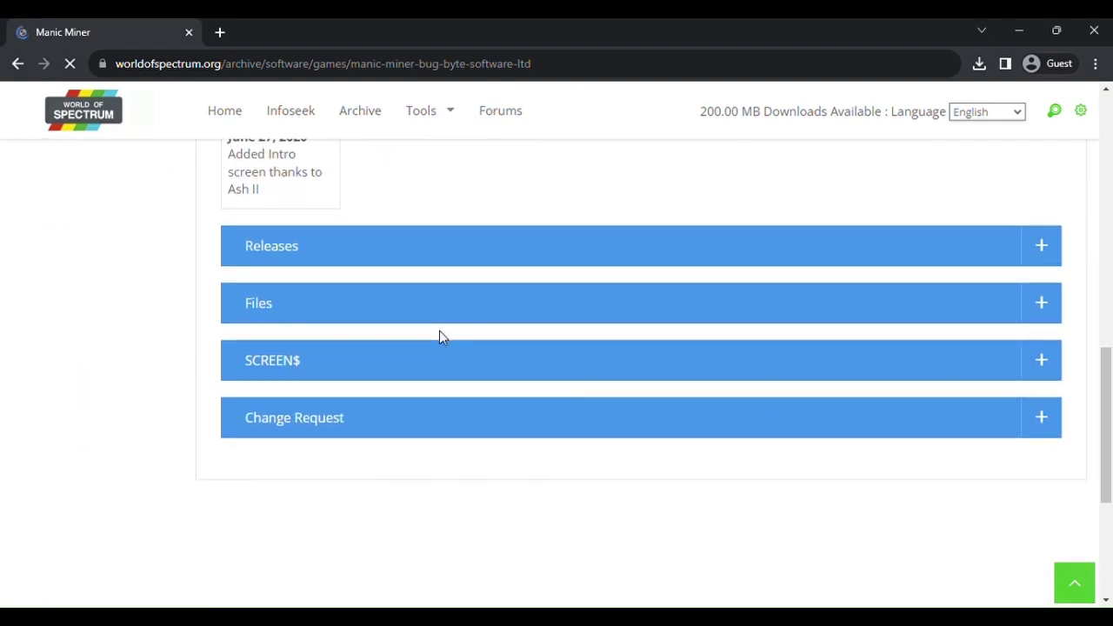
pyautogui.click(271, 318)
pyautogui.scroll(-2, 380, 441)
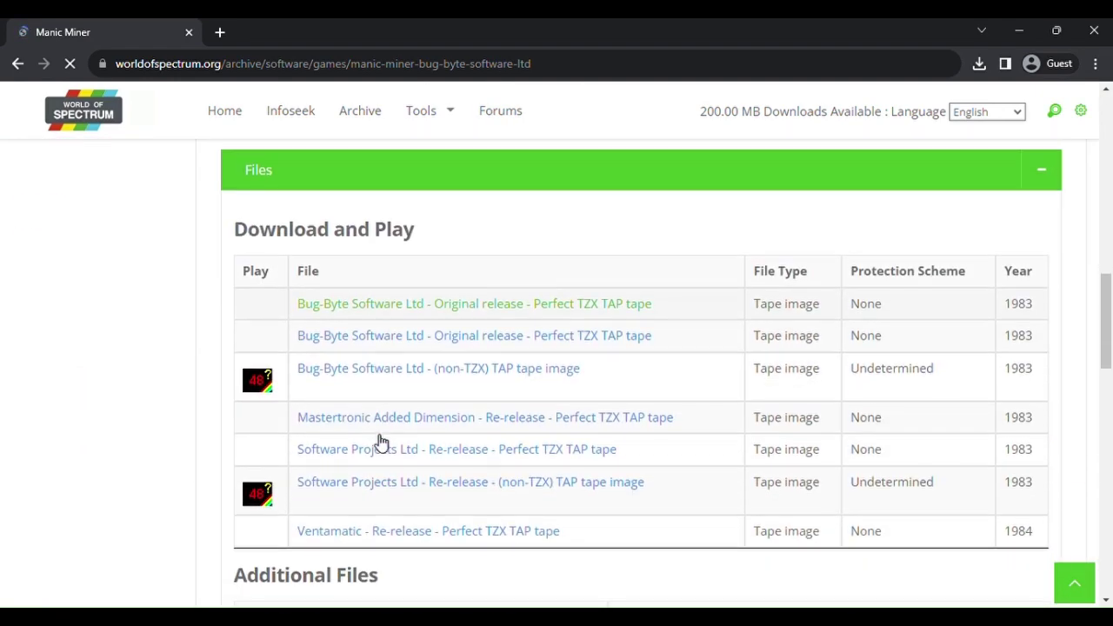
pyautogui.click(405, 372)
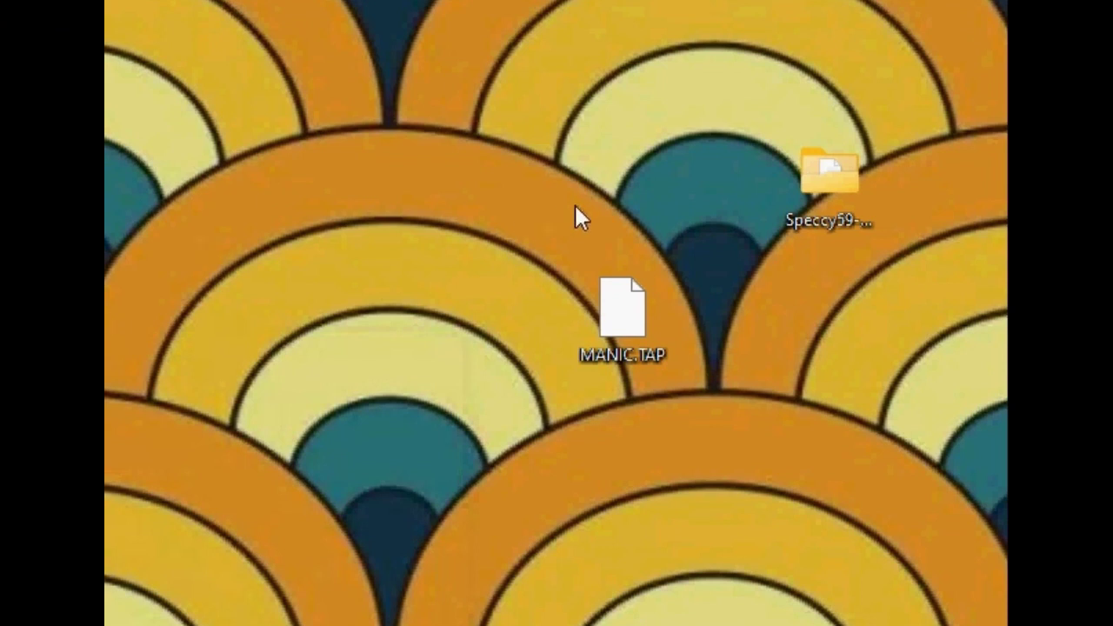
# Open the Speccy59-Windows-bin folder from the desktop and launch Speccy.exe
pyautogui.doubleClick(816, 158)
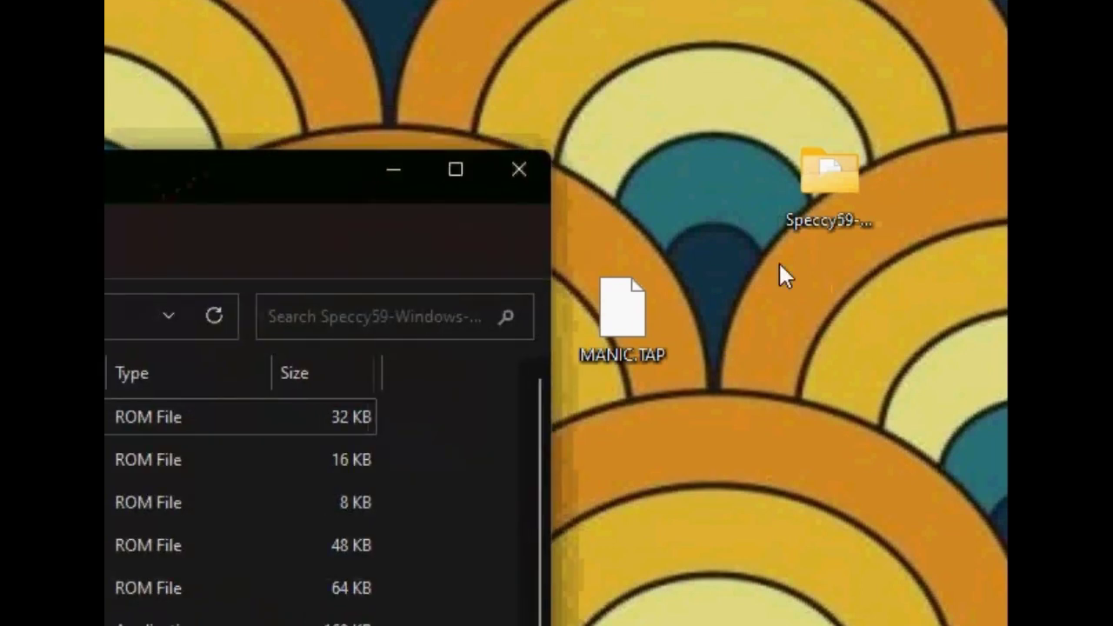
pyautogui.moveTo(219, 193); pyautogui.dragTo(508, 9)
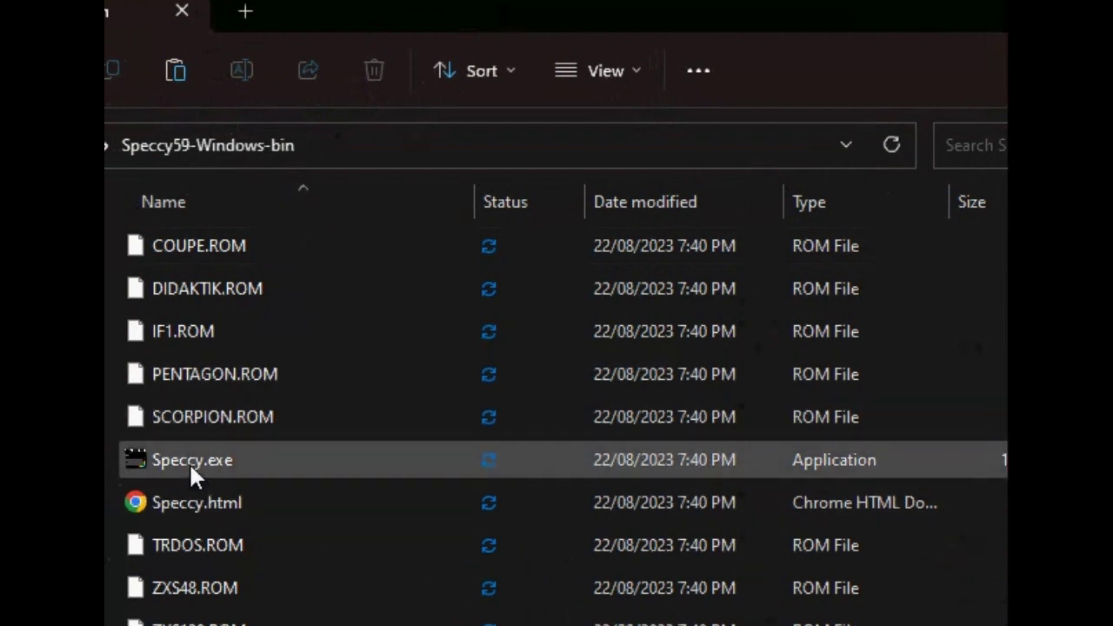
pyautogui.doubleClick(191, 461)
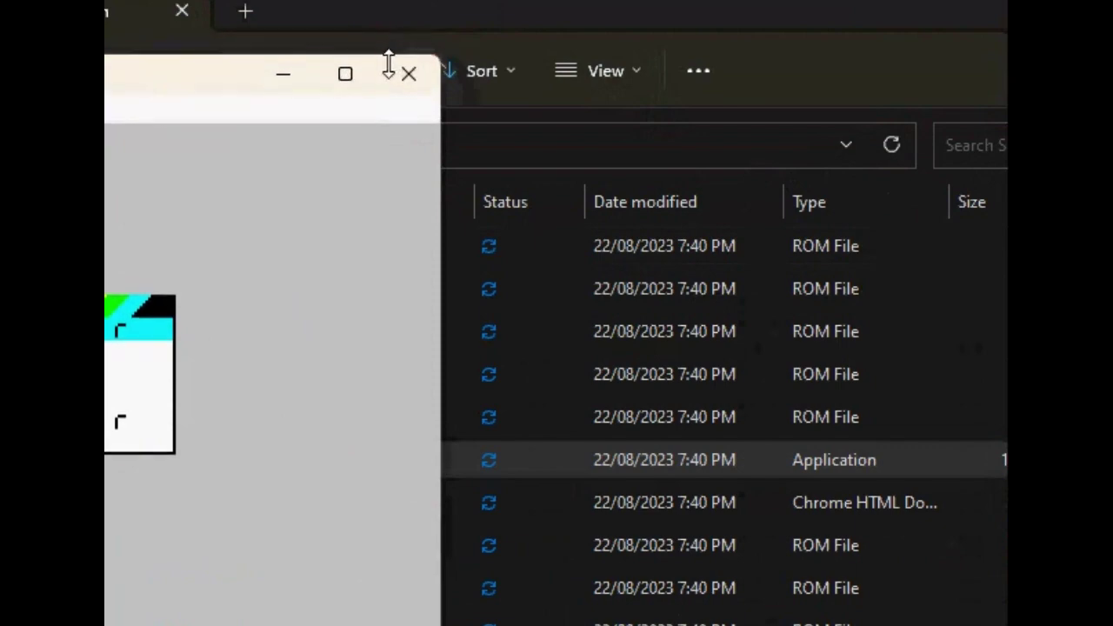
pyautogui.moveTo(198, 80); pyautogui.dragTo(561, 71)
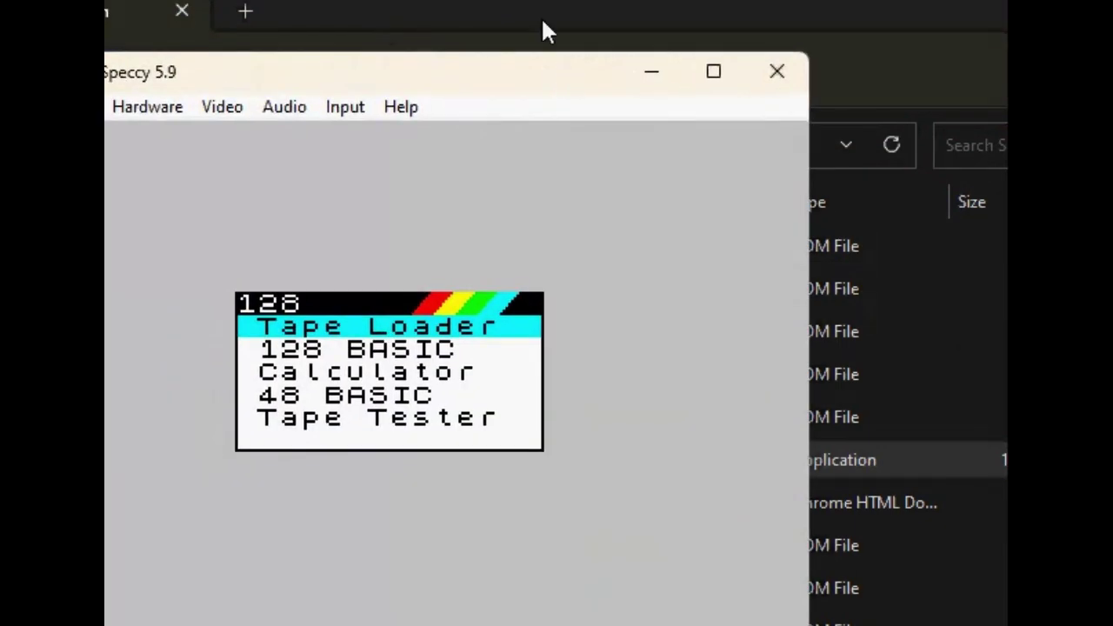
# Close the folder window and place the Speccy 5.9 window beside the MANIC.TAP file on the desktop
pyautogui.moveTo(539, 10); pyautogui.dragTo(105, 228)
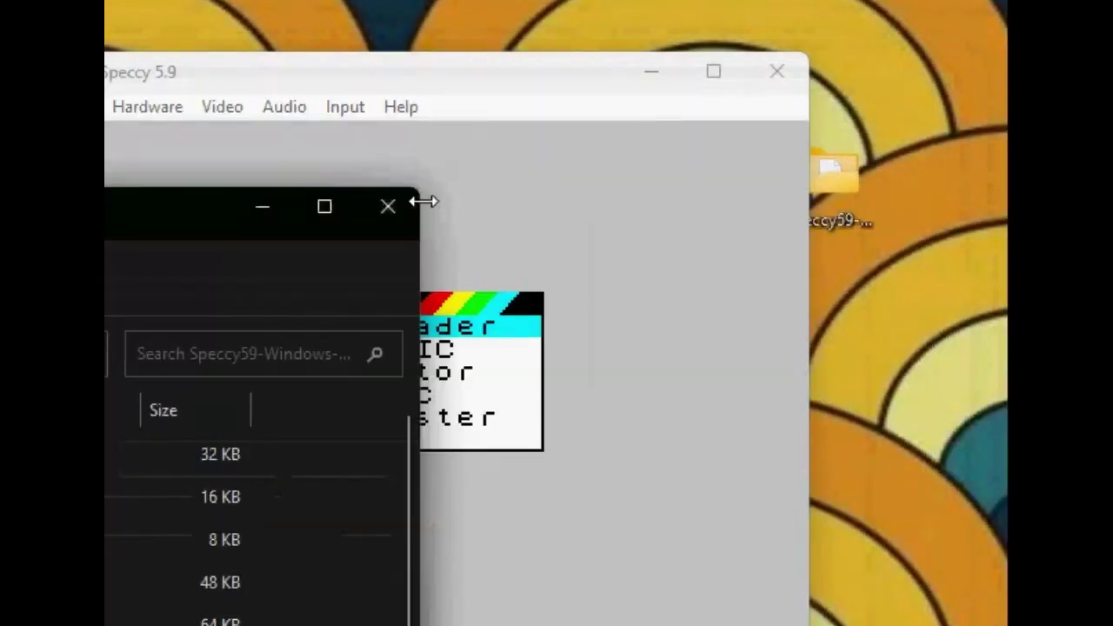
pyautogui.click(364, 209)
pyautogui.moveTo(209, 87); pyautogui.dragTo(304, 33)
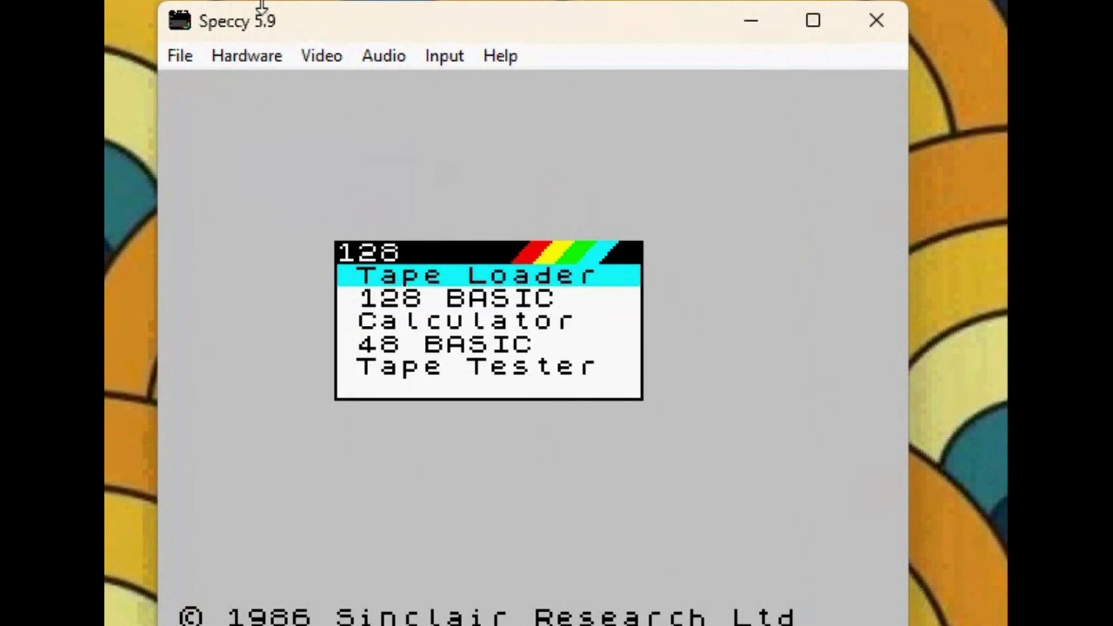
pyautogui.moveTo(661, 29); pyautogui.dragTo(323, 110)
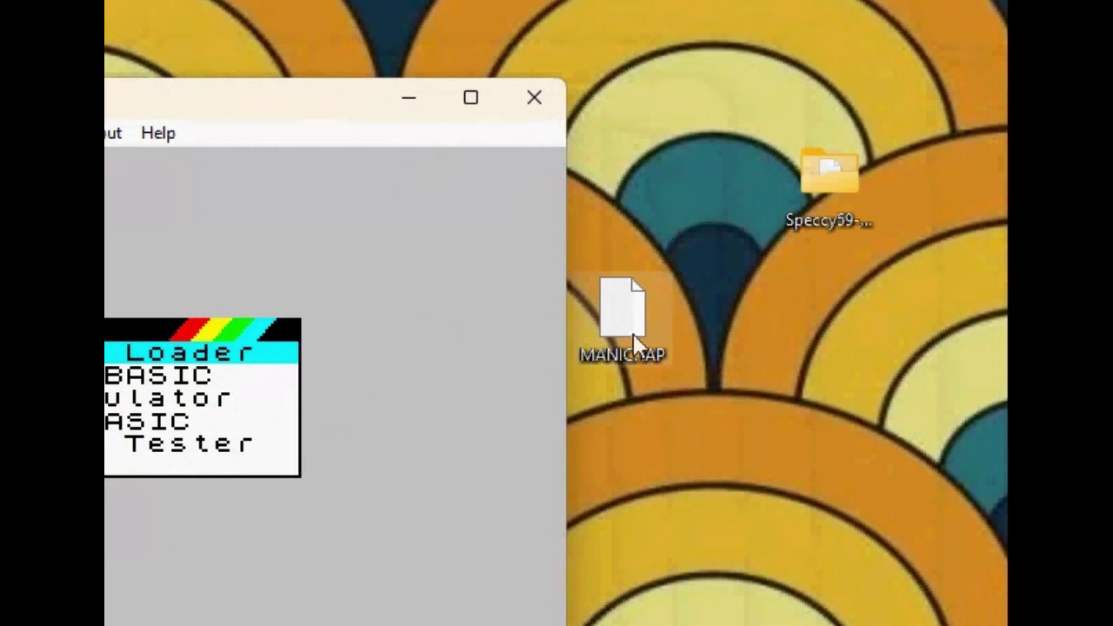
# Load MANIC.TAP from the desktop into the emulator and move its window fully into view
pyautogui.moveTo(619, 341); pyautogui.dragTo(493, 390)
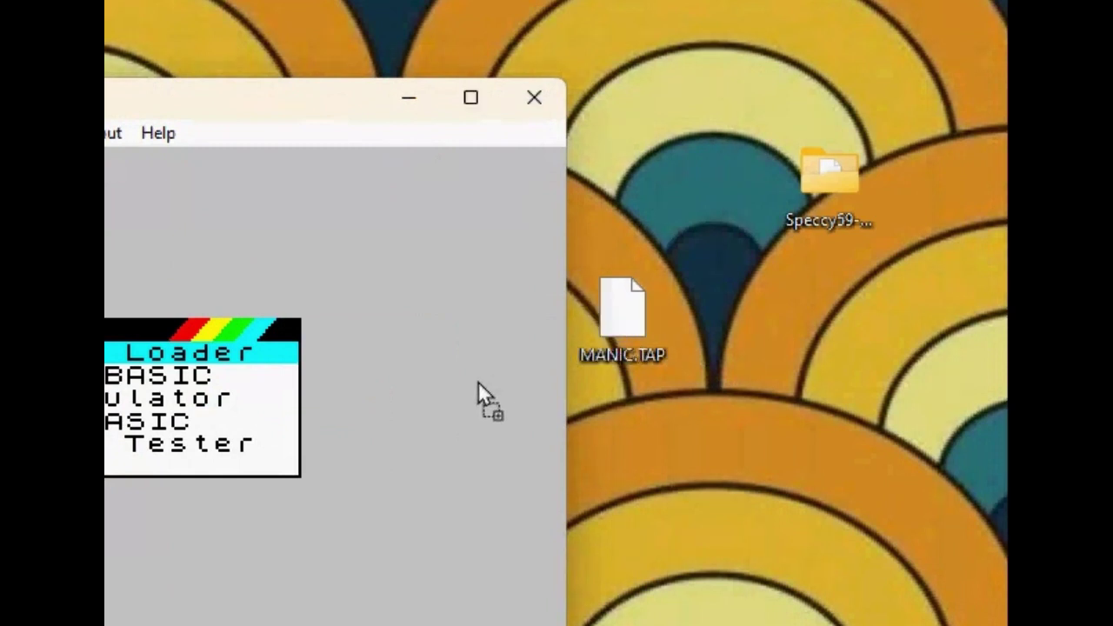
pyautogui.moveTo(477, 382); pyautogui.dragTo(461, 393)
pyautogui.moveTo(110, 110); pyautogui.dragTo(452, 32)
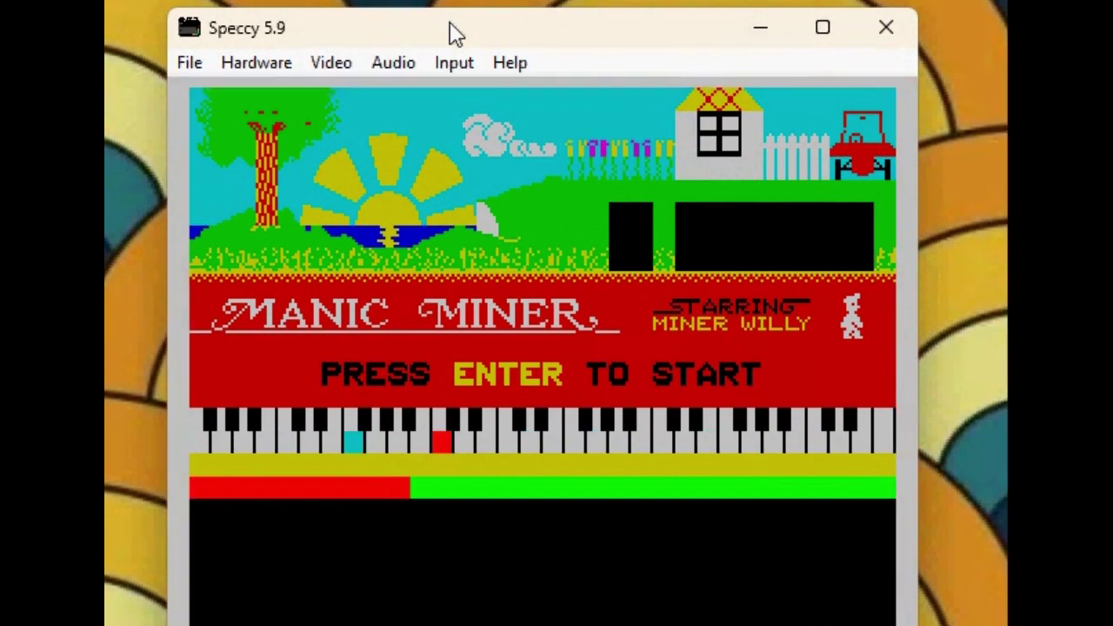
# Start Manic Miner and guide Miner Willy through Central Cavern to collect the key beside the right-hand wall
pyautogui.press('Return')
pyautogui.press('p')
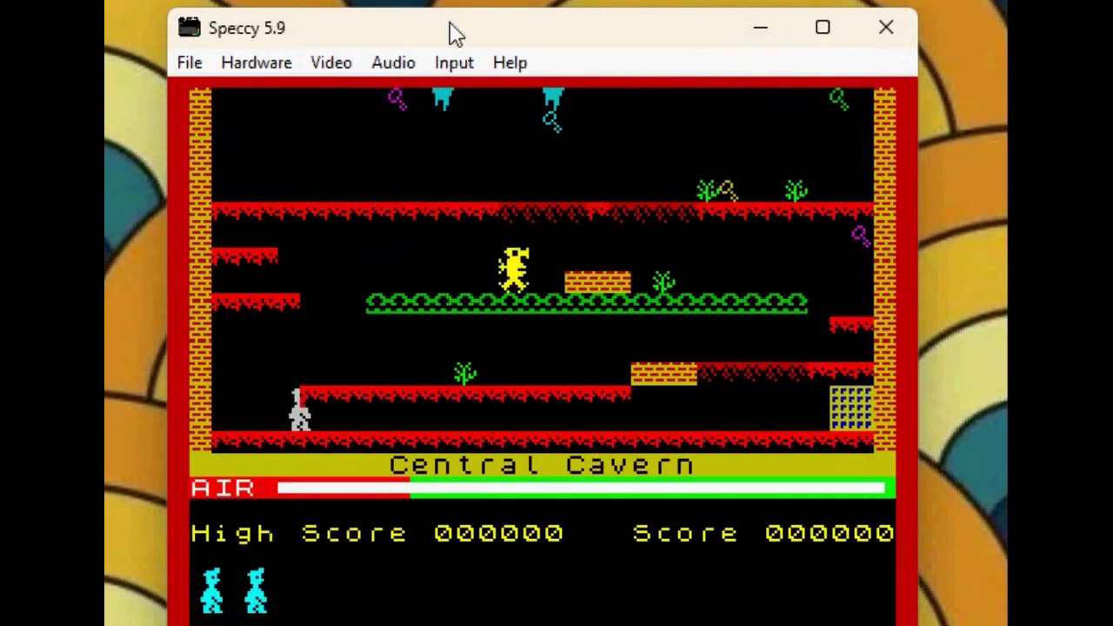
pyautogui.press('p')
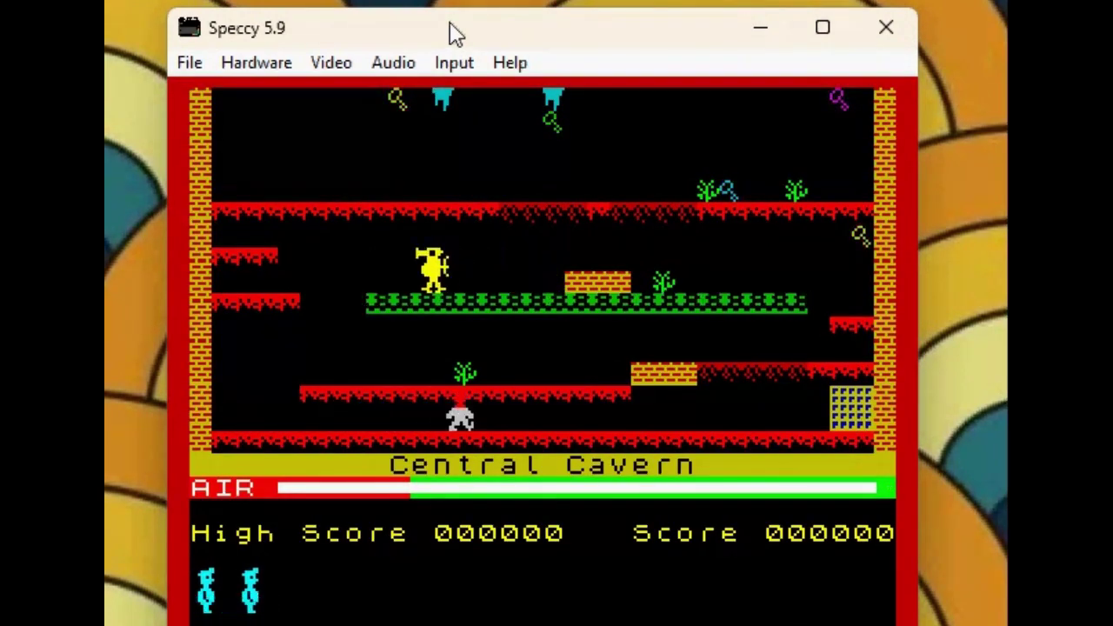
pyautogui.press('p')
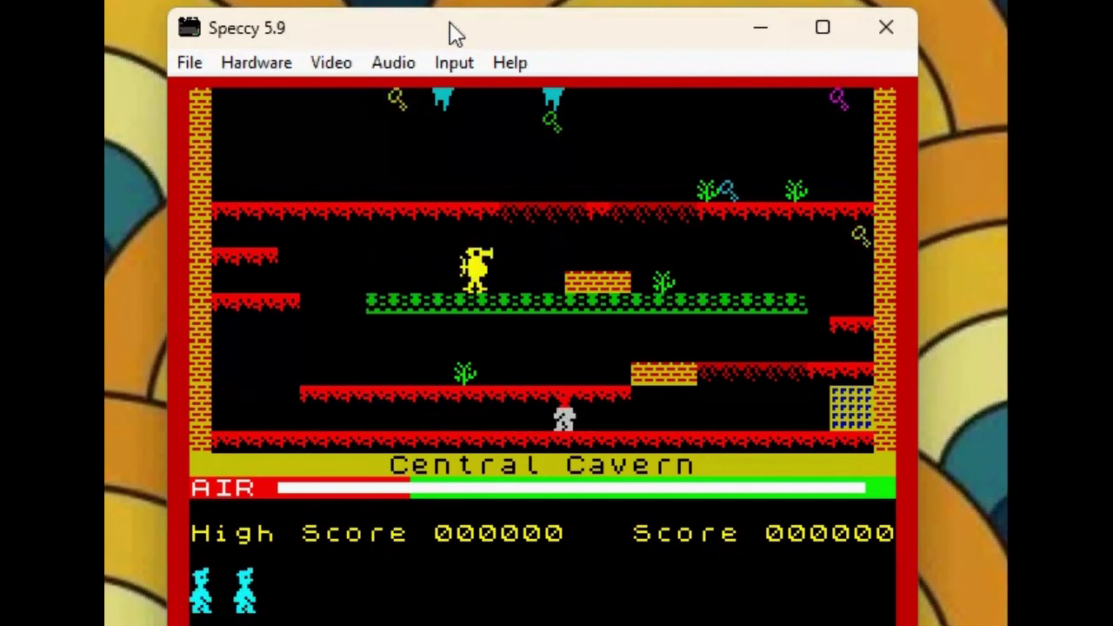
pyautogui.press('p')
pyautogui.press('space')
pyautogui.press('p')
pyautogui.press('space')
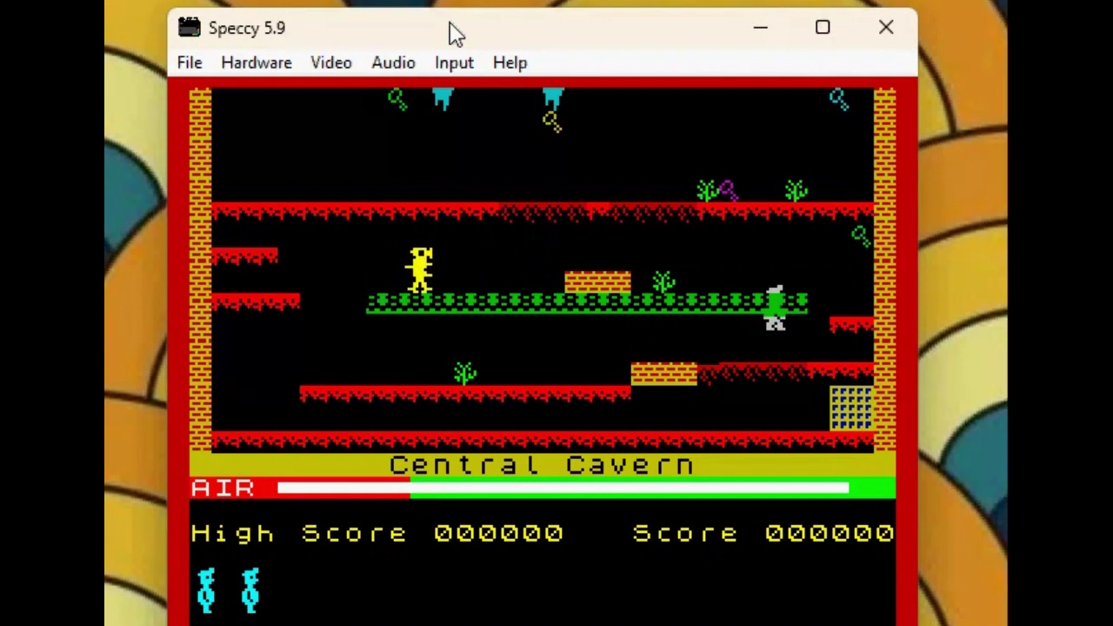
pyautogui.press('p')
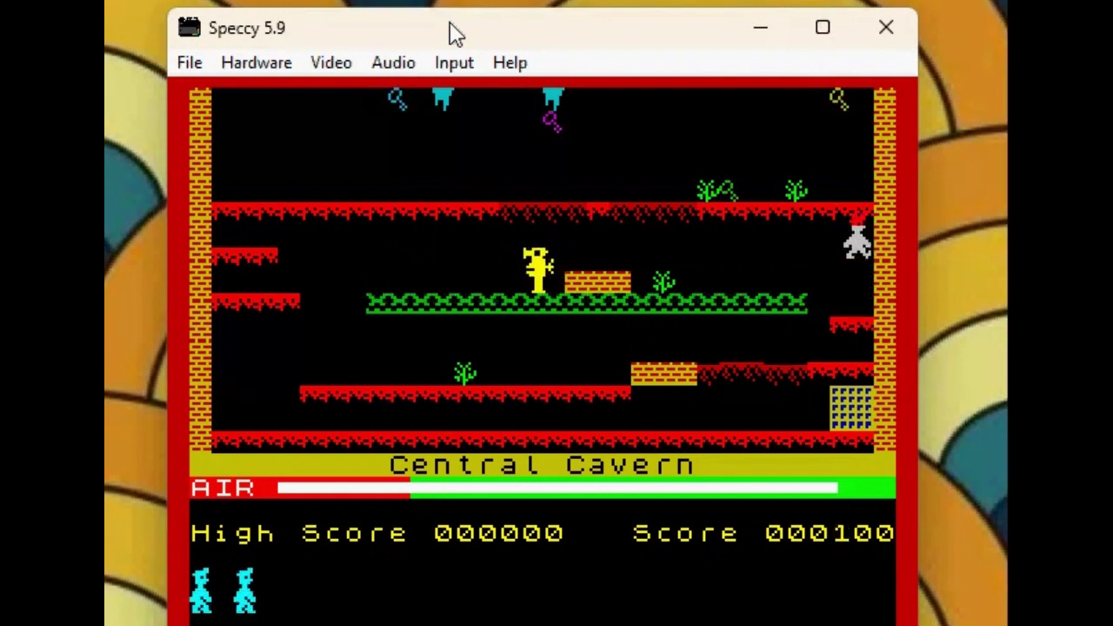
# Lead Miner Willy back from the right-hand wall and along the conveyor toward the yellow robot
pyautogui.press('p')
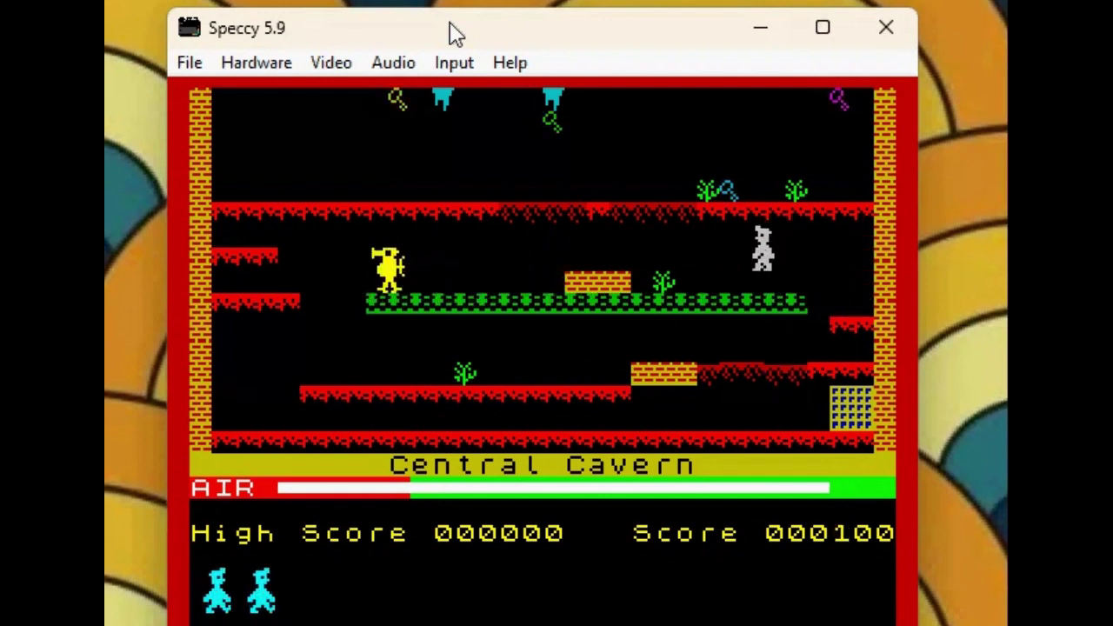
pyautogui.press('p')
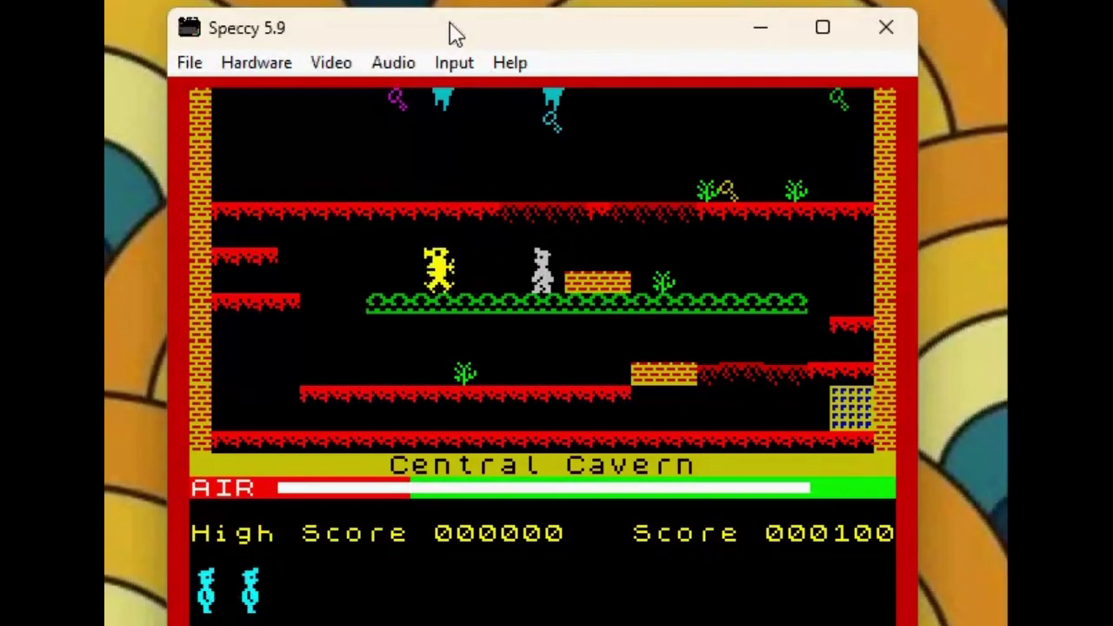
pyautogui.press('p')
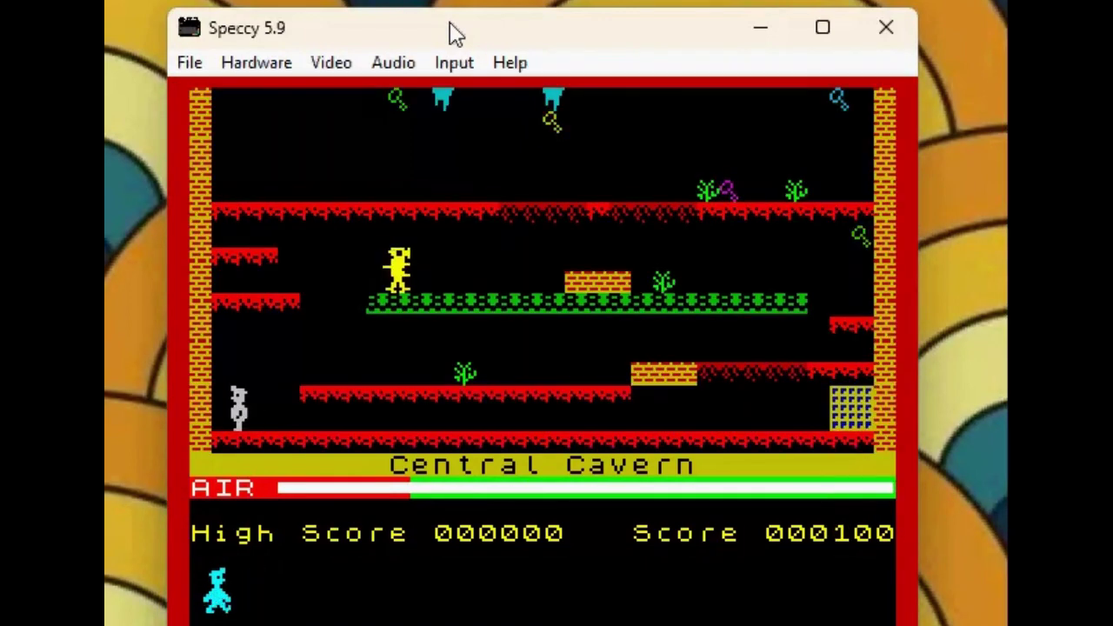
# Walk Miner Willy across the cavern from its starting point and jump onto the ledge beside the lower brick block
pyautogui.press('p')
pyautogui.press('p')
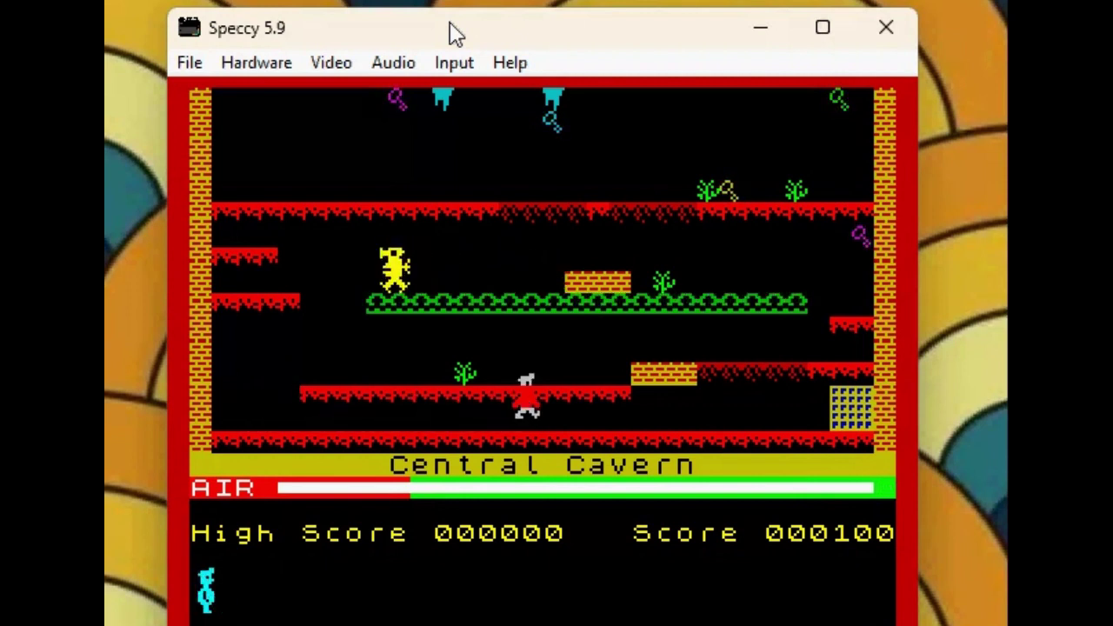
pyautogui.press('p')
pyautogui.press('p')
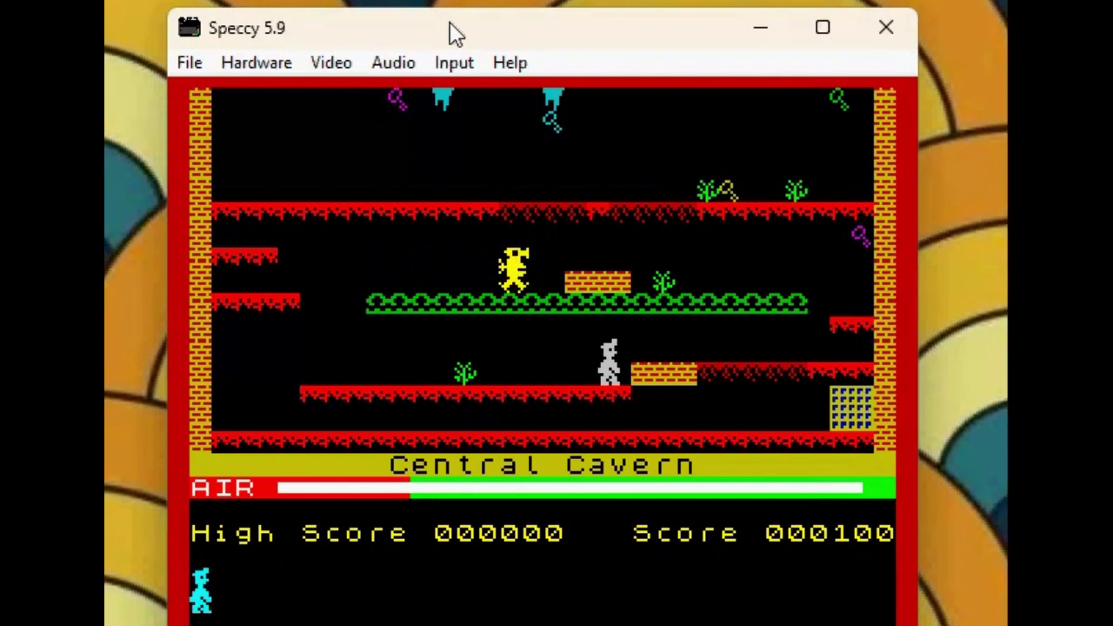
# Look through the emulator's audio and video options and smooth the game picture
pyautogui.click(394, 64)
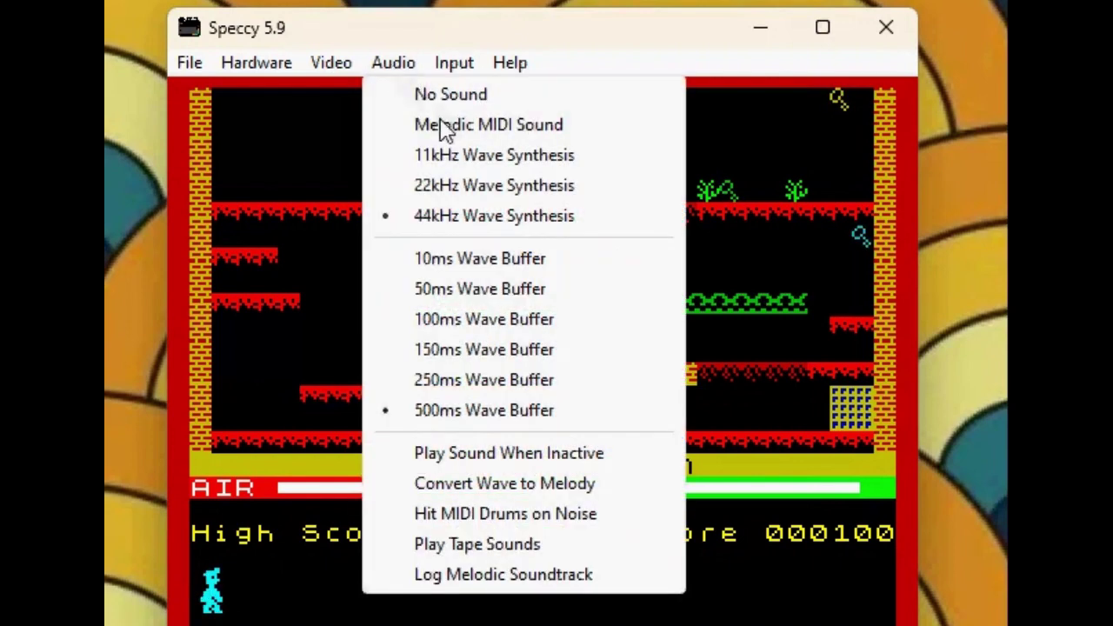
pyautogui.moveTo(348, 73)
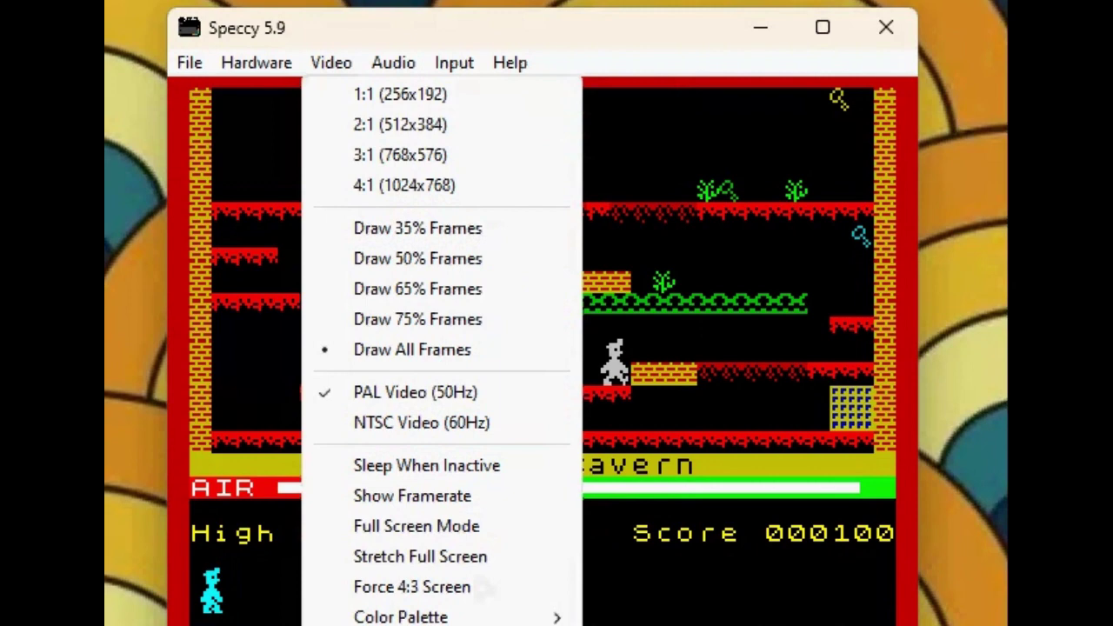
pyautogui.press('Escape')
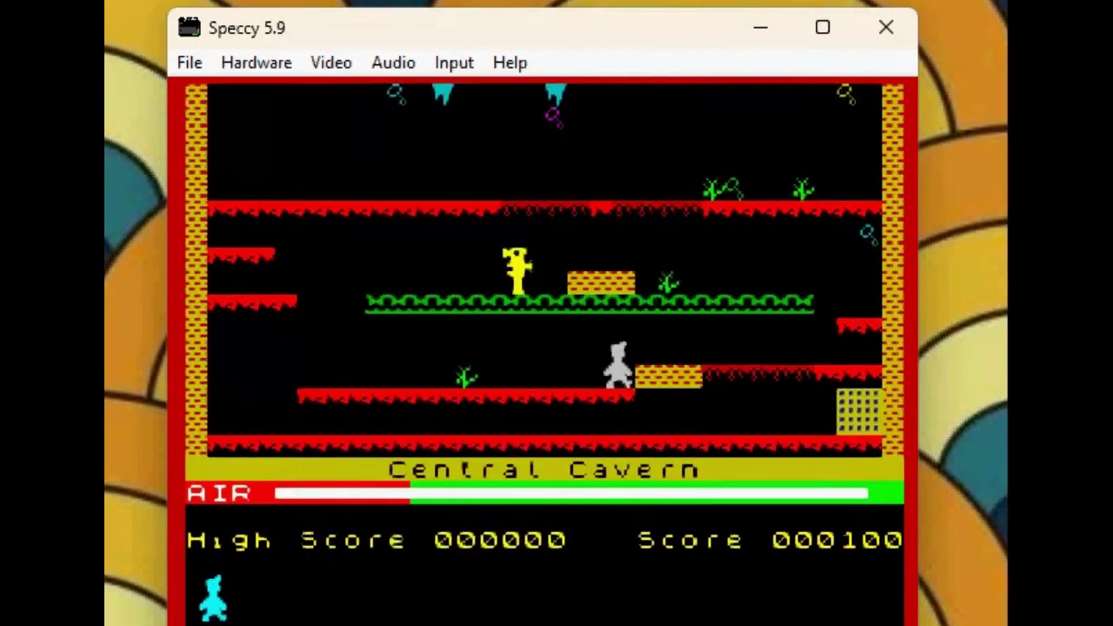
# Guide Miner Willy over the lower bricks to the right-hand wall key and on to the crumbling upper platform
pyautogui.press('p')
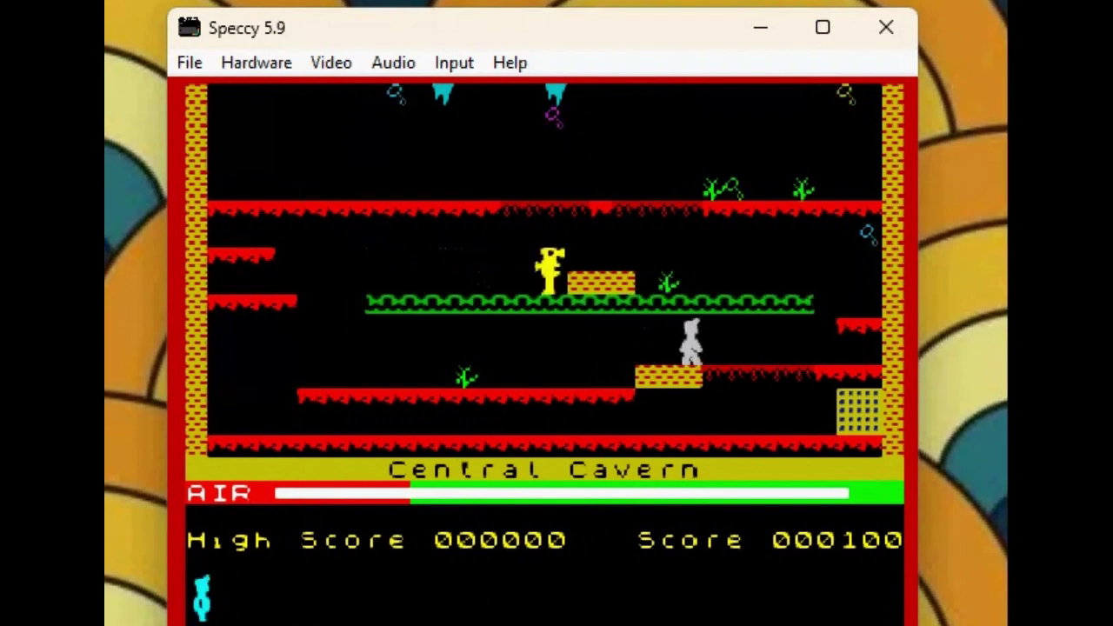
pyautogui.press('o')
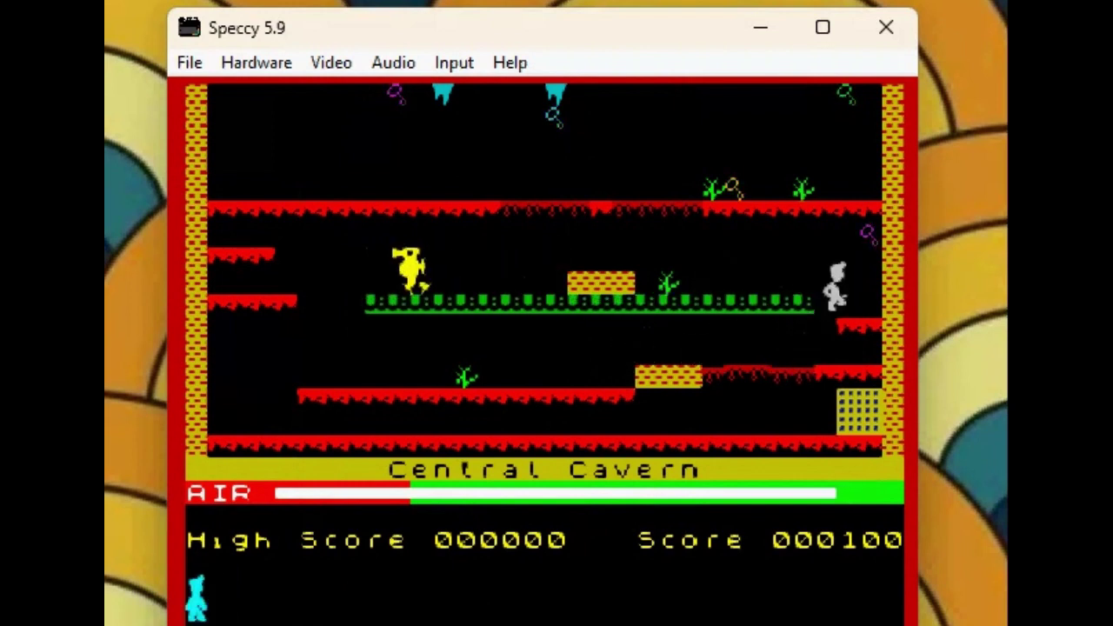
pyautogui.press('p')
pyautogui.press('p')
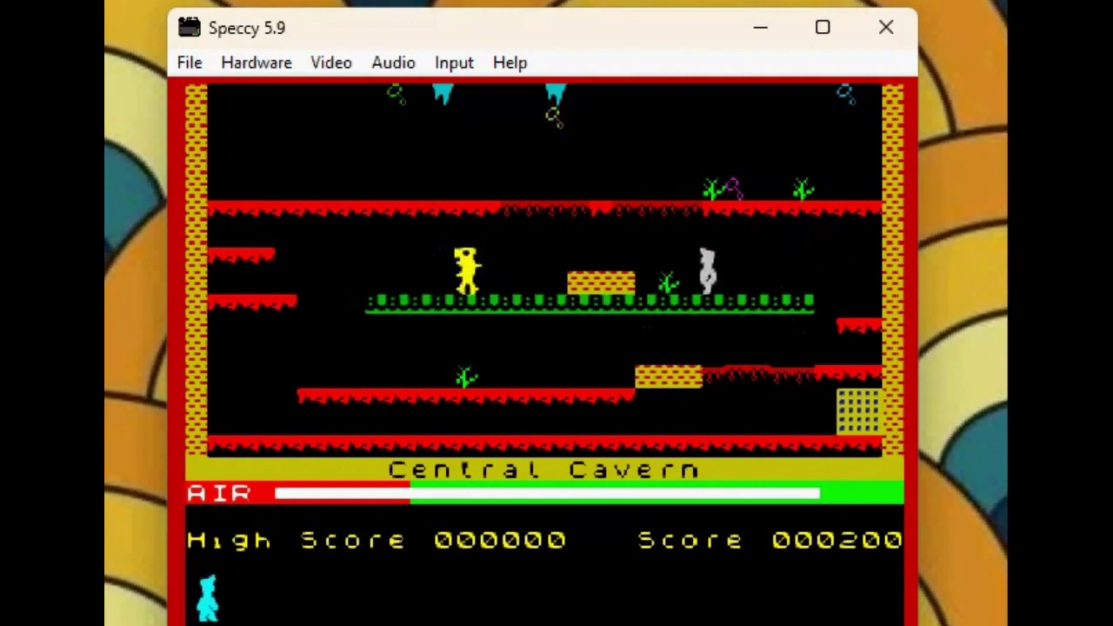
pyautogui.press('p')
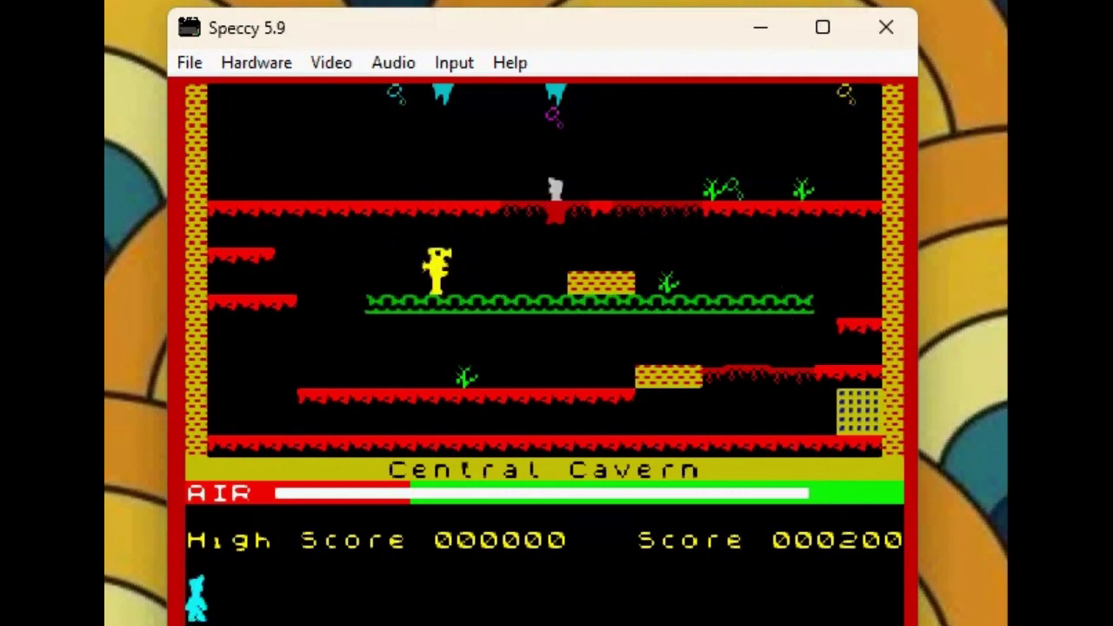
pyautogui.press('o')
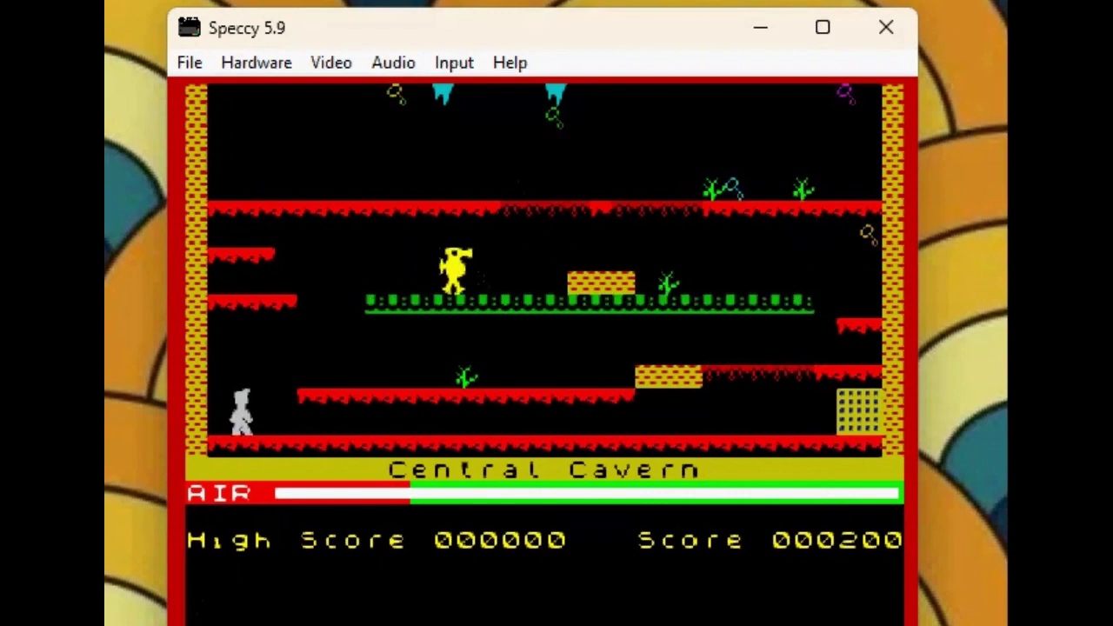
# Walk Miner Willy along the cavern floor beneath the lowest red ledge
pyautogui.press('p')
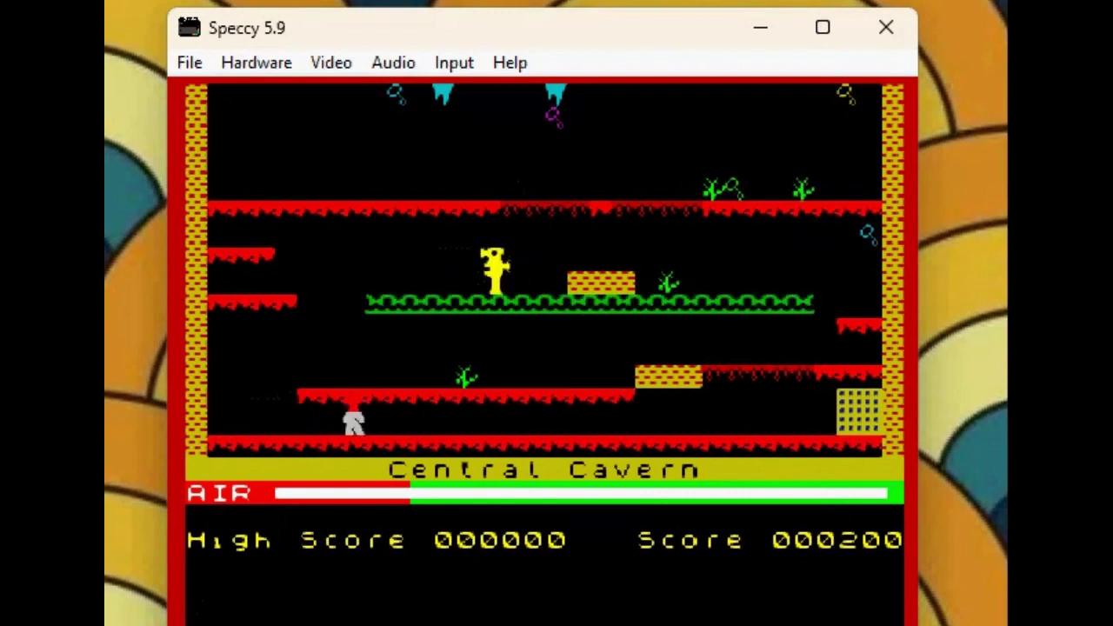
pyautogui.press('p')
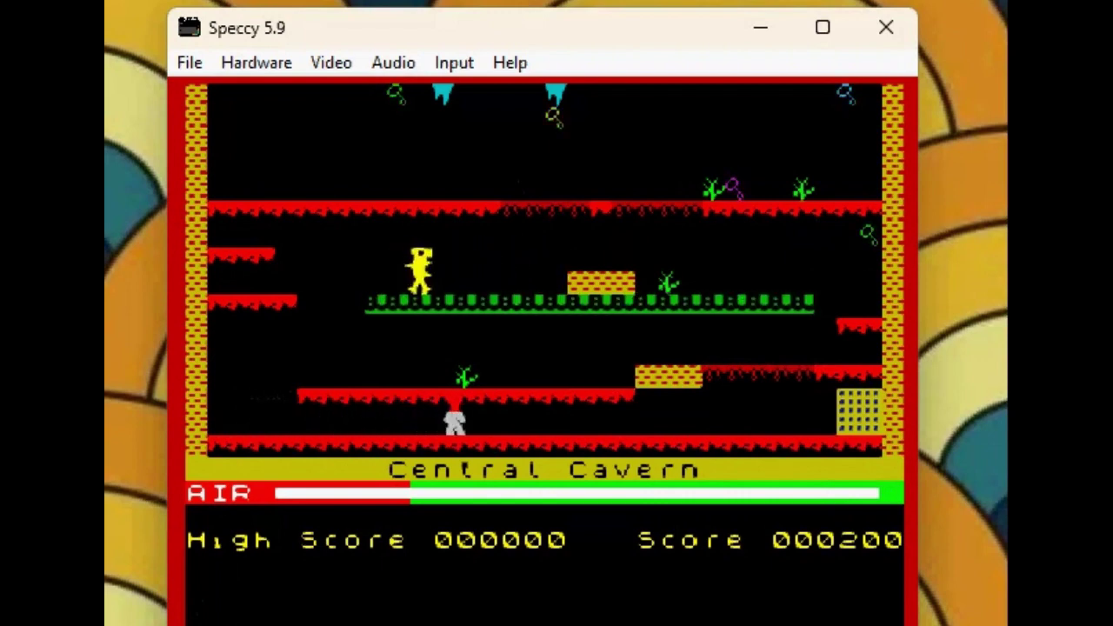